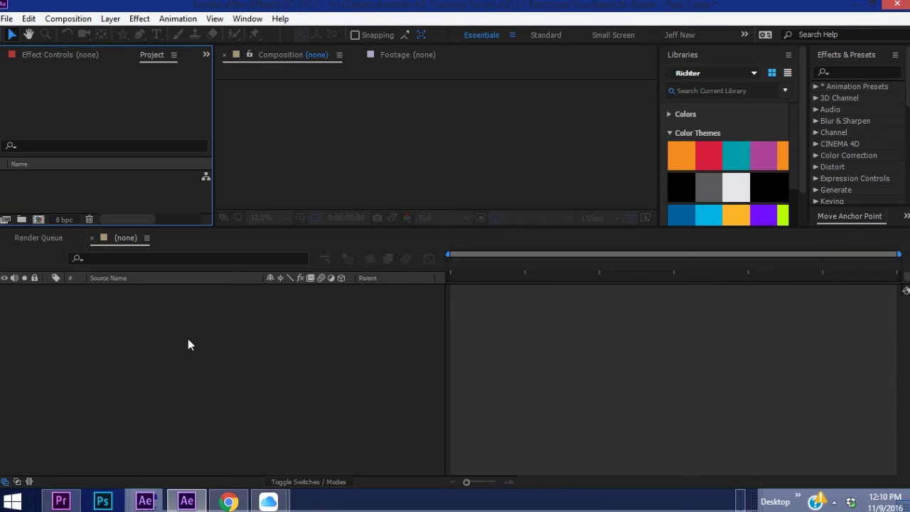
Create Comp 1 (1920x1080, 29.97 fps) with Ctrl+N, then start and cancel a Comp 2
key("ctrl+n")
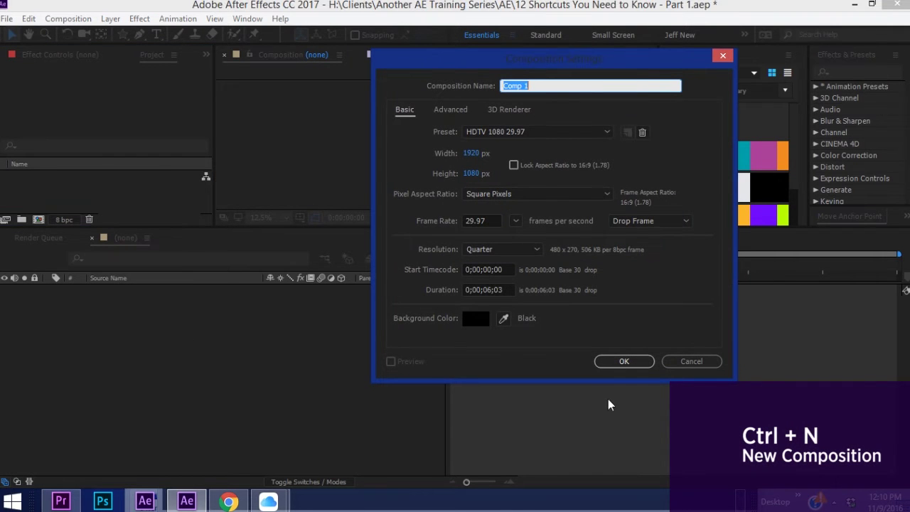
left_click(624, 362)
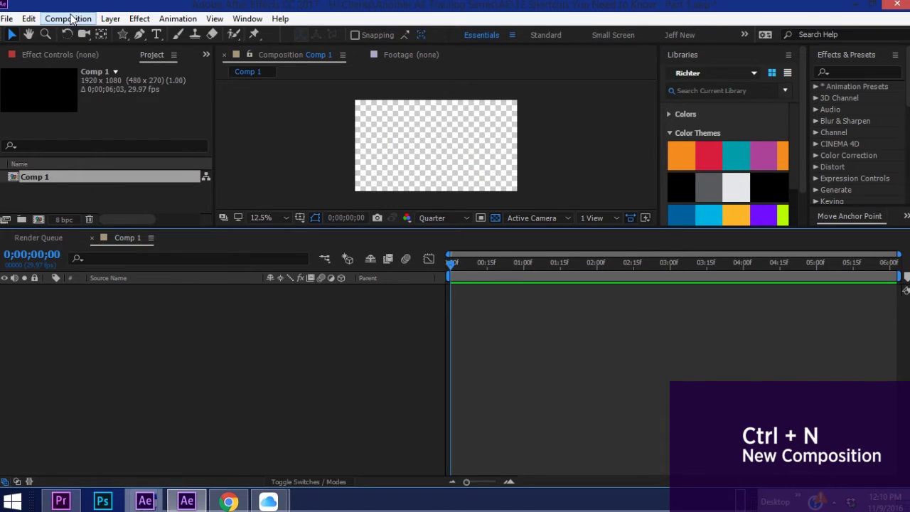
left_click(64, 18)
left_click(142, 345)
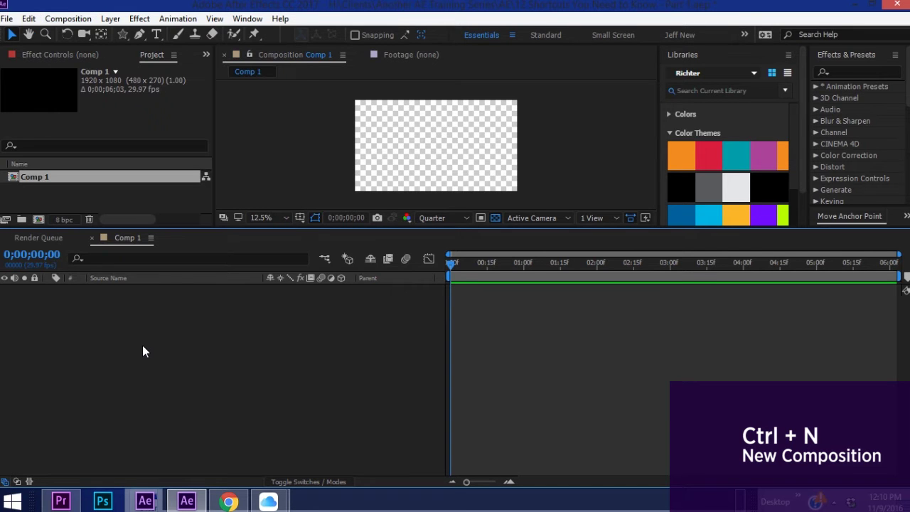
key("ctrl+n")
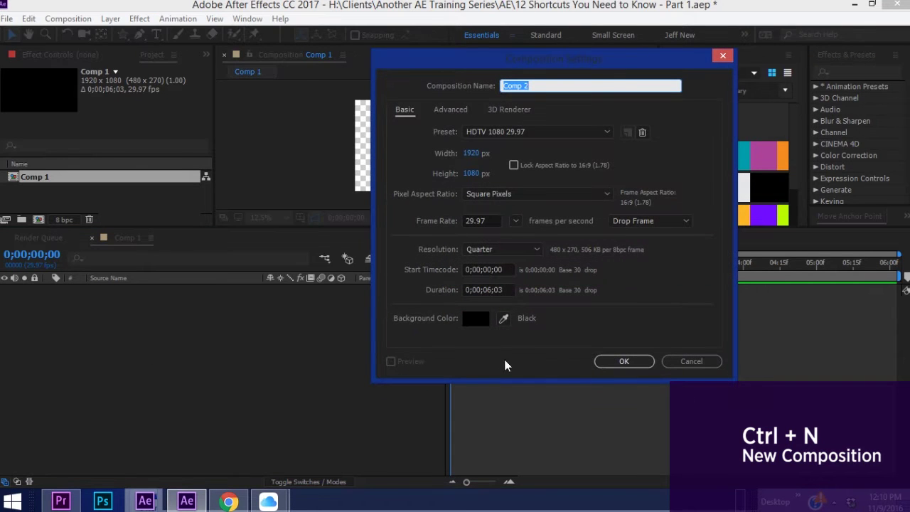
left_click(693, 363)
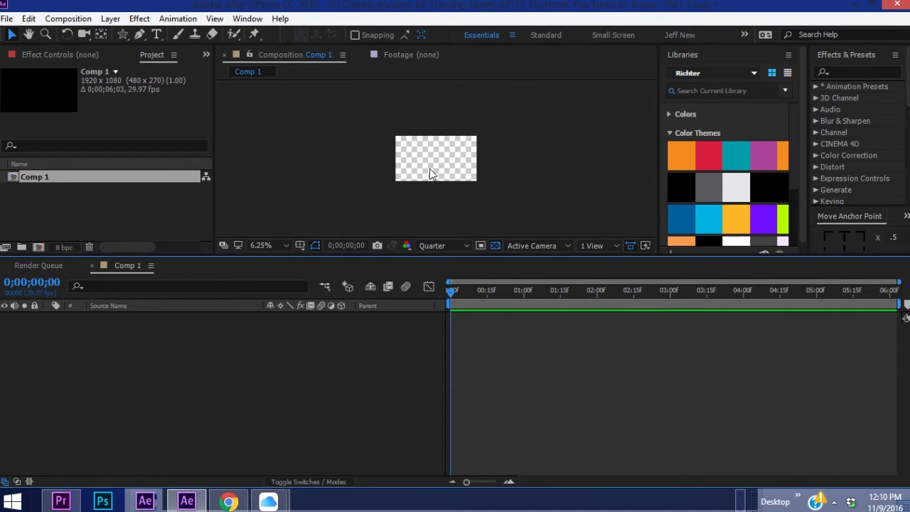
key("comma")
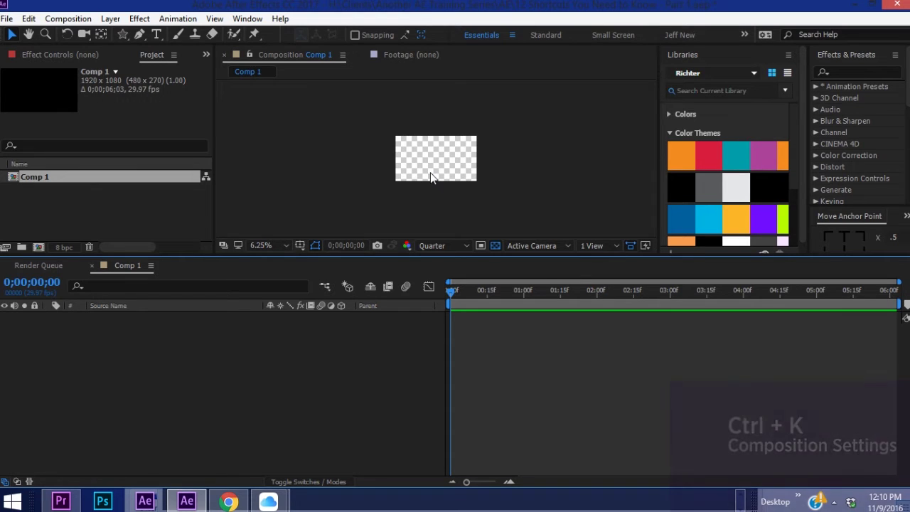
key("ctrl+k")
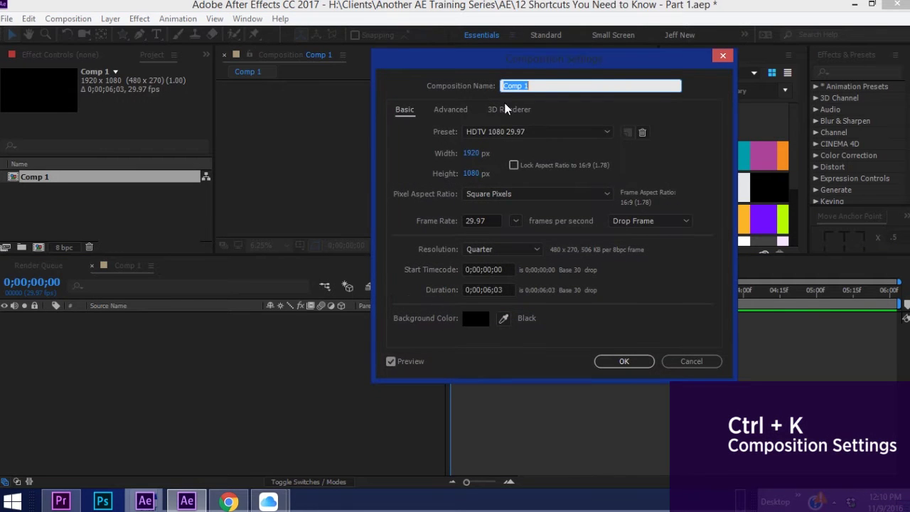
left_click_drag(556, 58, 483, 84)
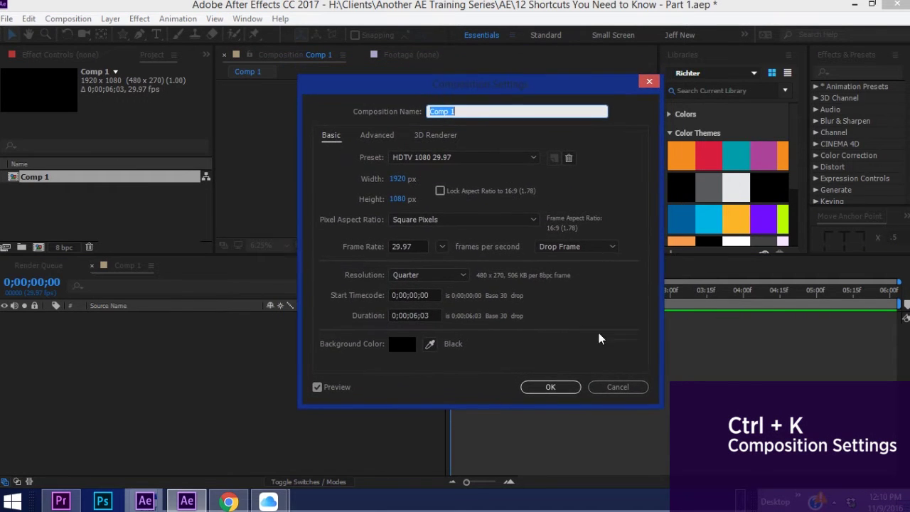
left_click(619, 386)
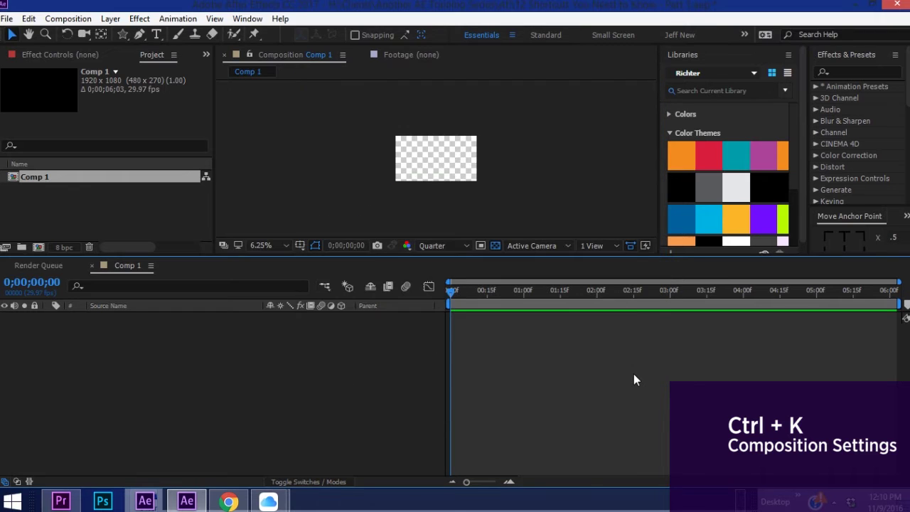
key("ctrl+k")
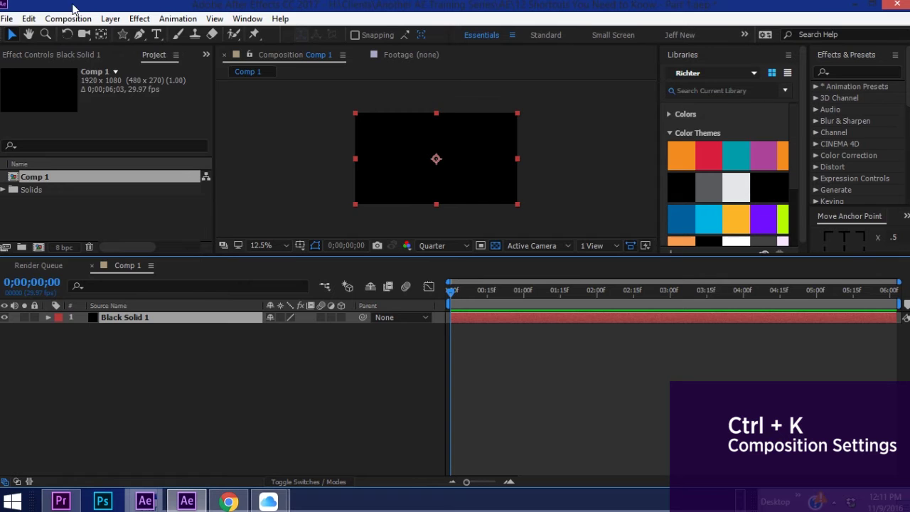
left_click(66, 19)
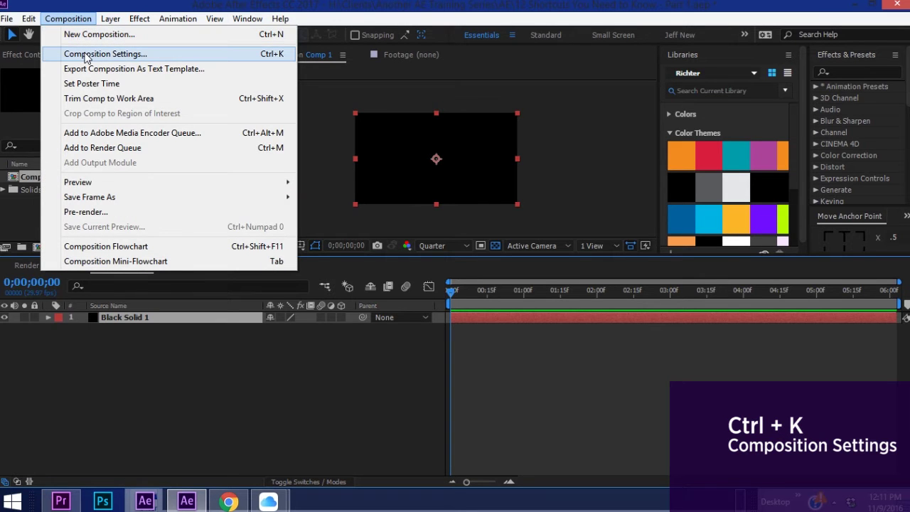
left_click(254, 57)
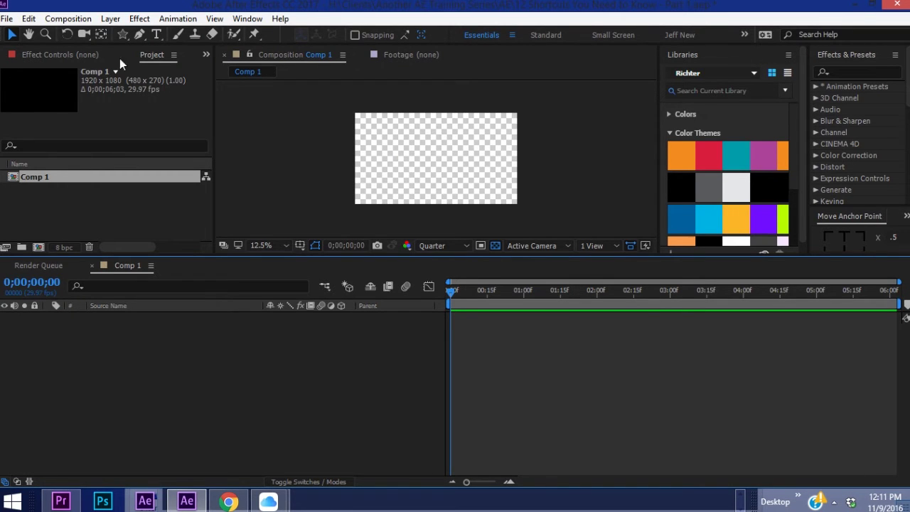
Add a new black solid layer, Black Solid 1, to Comp 1 and select it
left_click(110, 19)
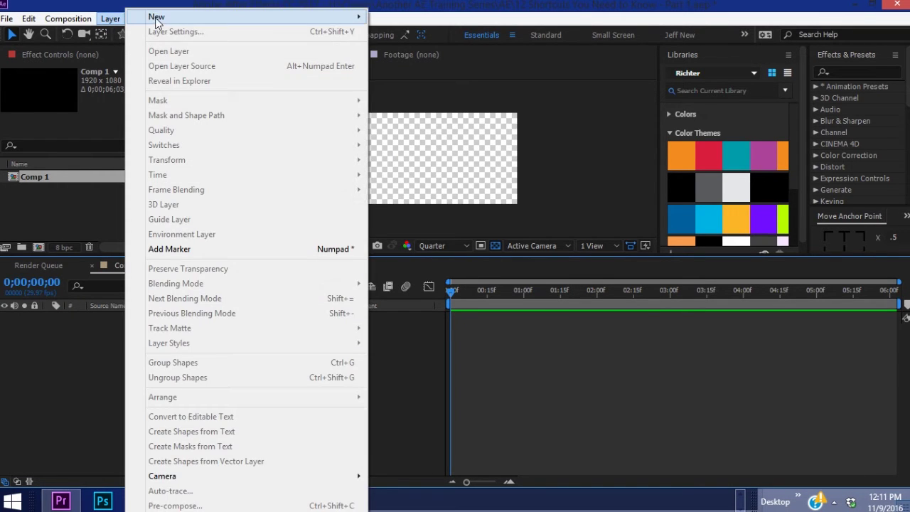
left_click(409, 343)
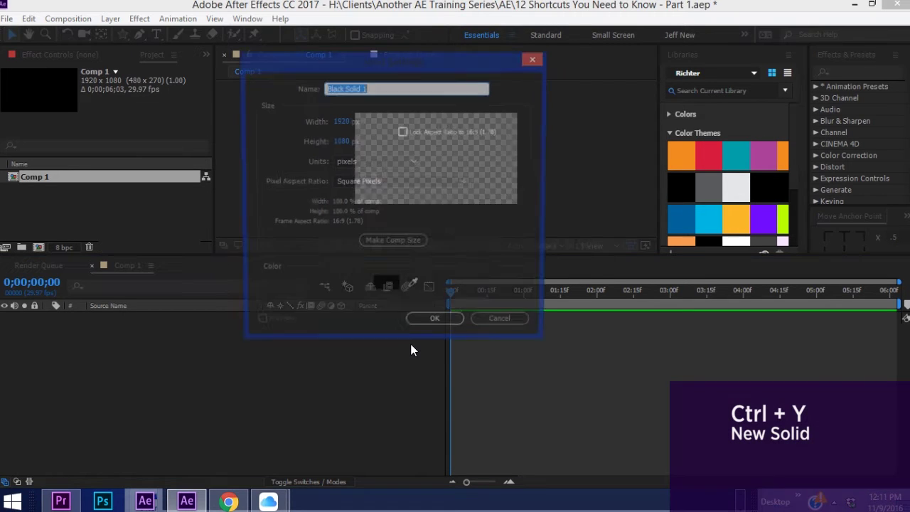
key("Return")
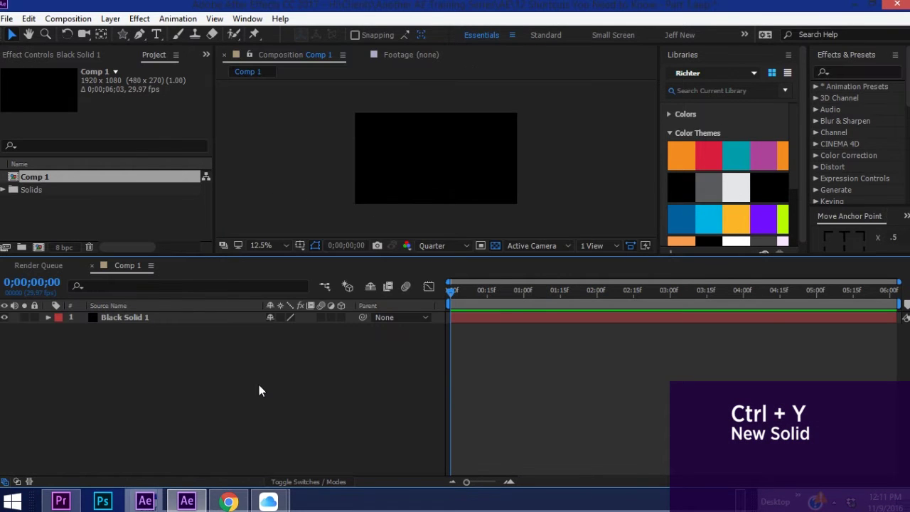
left_click(149, 349)
left_click(123, 318)
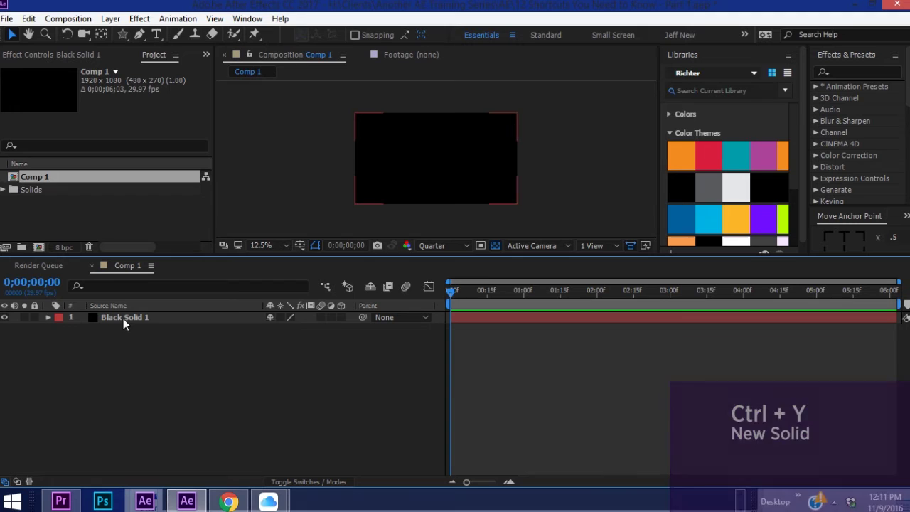
left_click(116, 317)
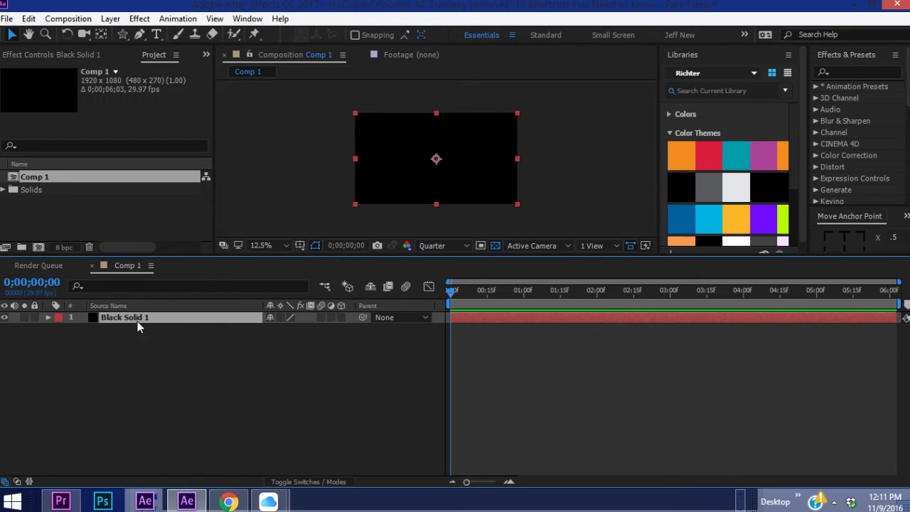
Duplicate Black Solid 1 with Ctrl+D into five layers and select all five
key("ctrl+d")
key("ctrl+d")
key("ctrl+d")
key("ctrl+d")
left_click(147, 373)
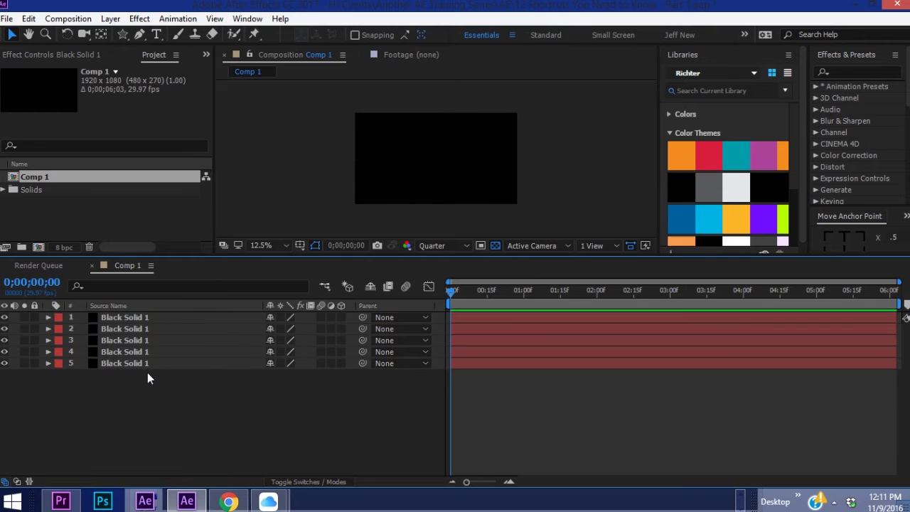
left_click(140, 354)
left_click(135, 318, "shift")
key("F2")
left_click(142, 362)
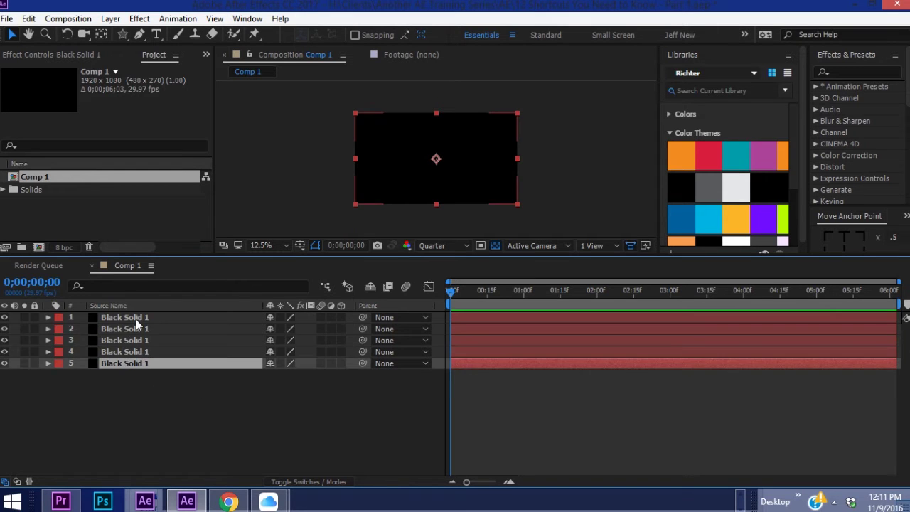
left_click(136, 319, "shift")
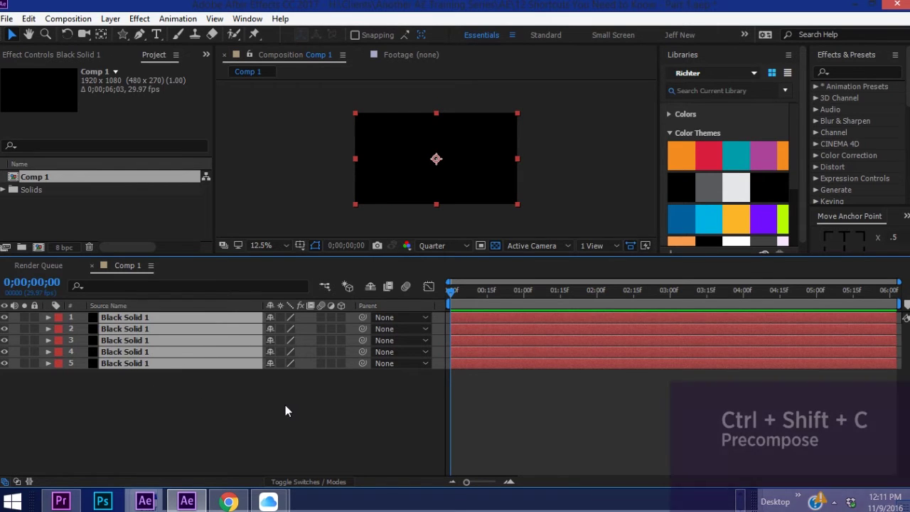
Bring up Pre-compose for the five layers with Ctrl+Shift+C and cancel it
key("ctrl+shift+c")
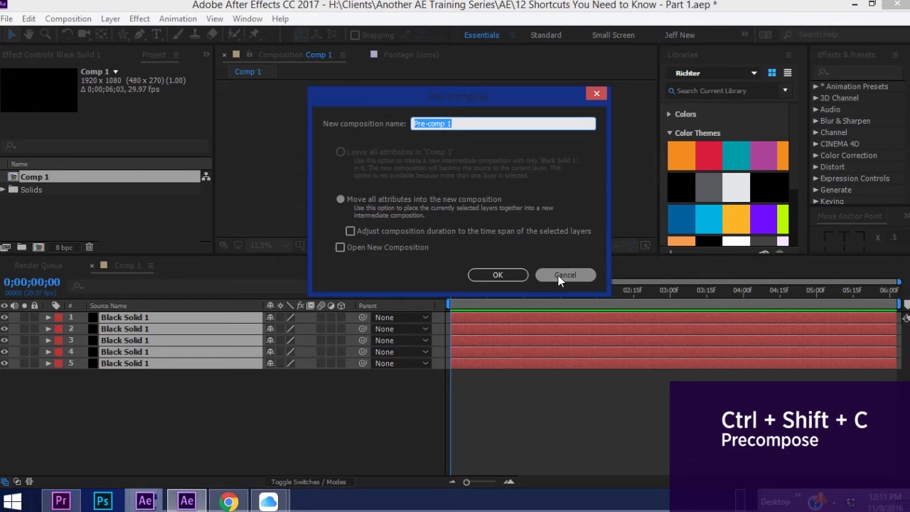
left_click(558, 275)
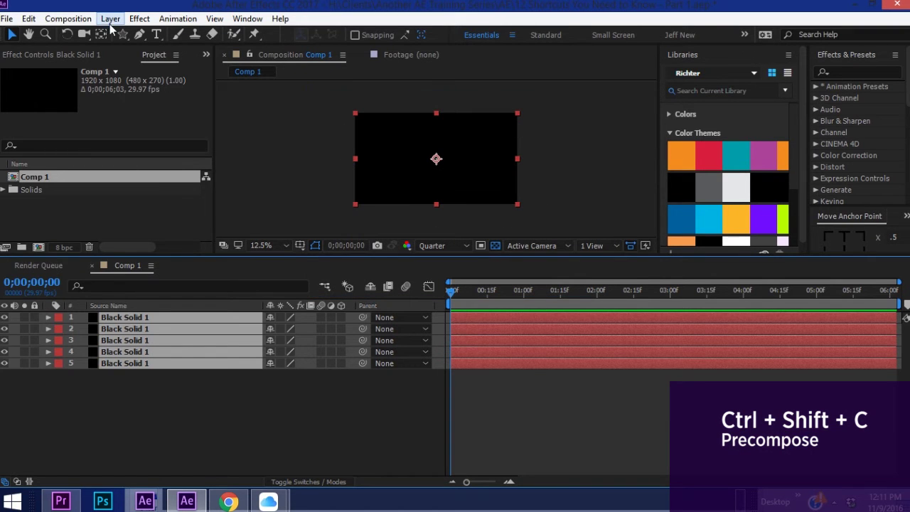
left_click(110, 19)
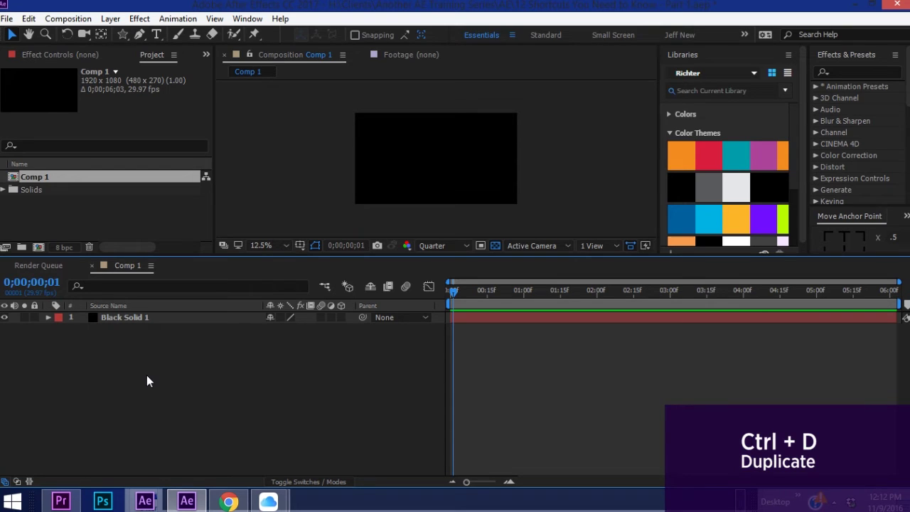
Duplicate Black Solid 1 six times, then delete the six duplicate layers
left_click(125, 317)
left_click(129, 317)
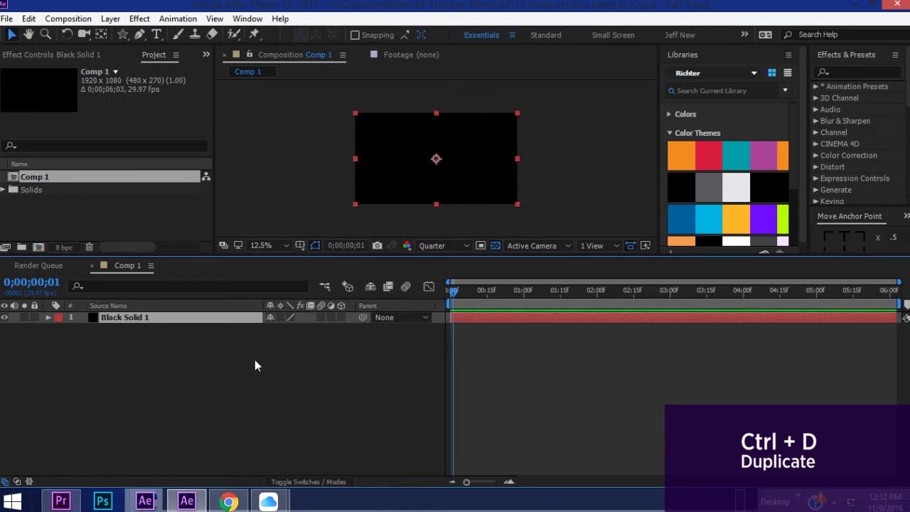
key("ctrl+d")
key("ctrl+d")
key("ctrl+d")
key("ctrl+d")
key("ctrl+d")
key("ctrl+d")
left_click(134, 374, "shift")
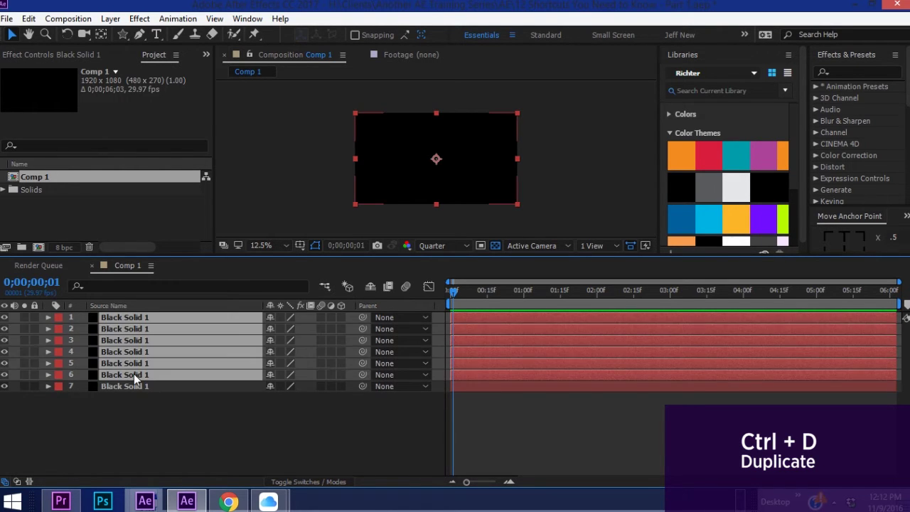
key("Delete")
Select Comp 1 in the Project panel and duplicate it into Comp 2, Comp 3 and Comp 4
left_click(50, 203)
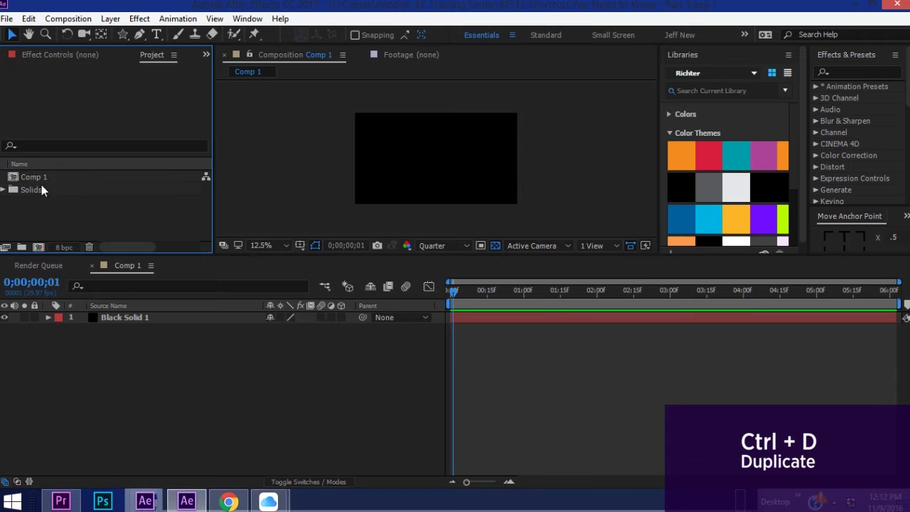
left_click(39, 179)
left_click(51, 200)
left_click(40, 184)
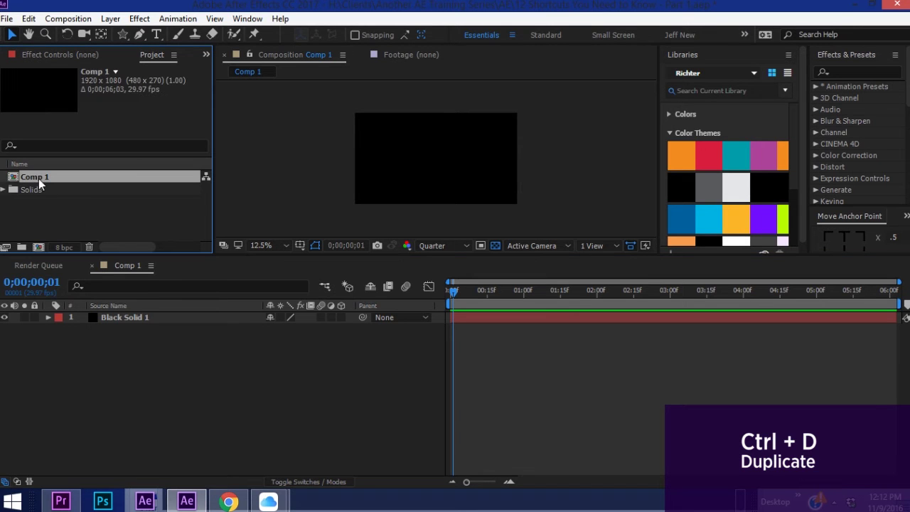
key("ctrl+d")
key("ctrl+d")
key("ctrl+d")
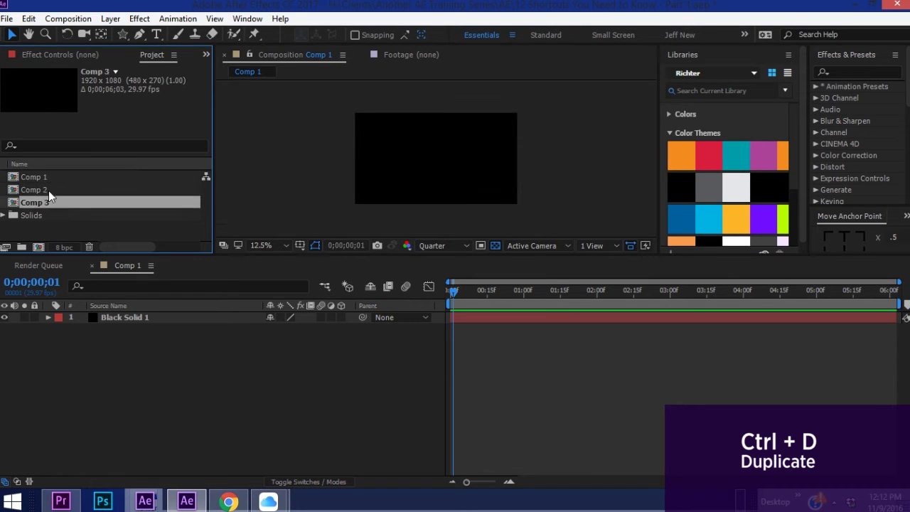
Apply the Generate > Fill effect to Black Solid 1
left_click(118, 317)
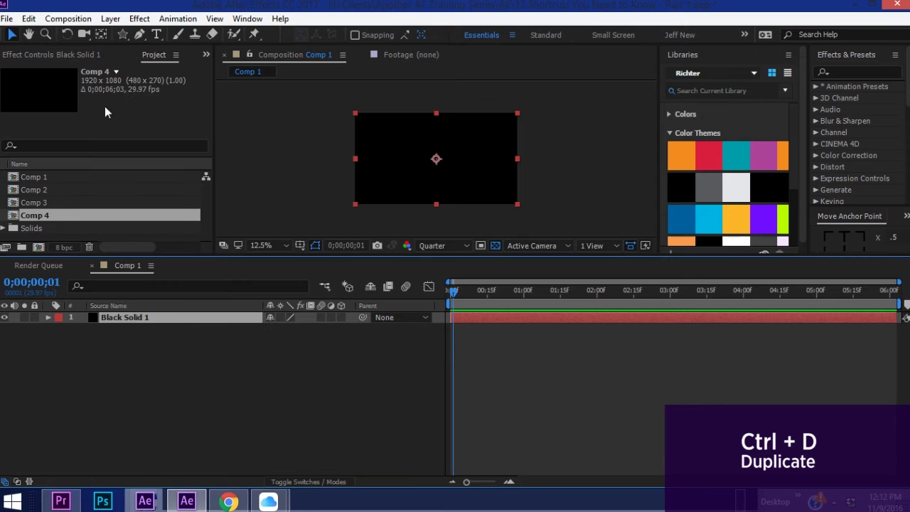
left_click(139, 19)
mouse_move(174, 204)
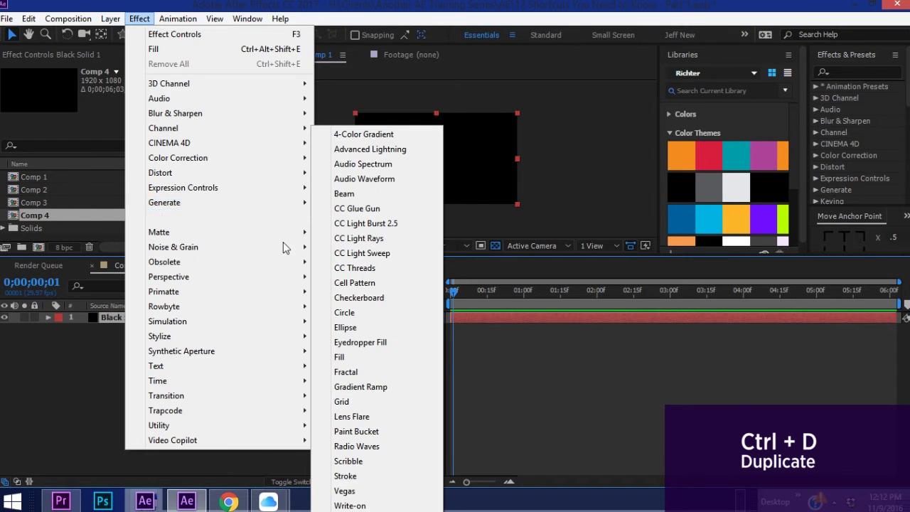
left_click(348, 357)
Duplicate the Fill effect twice with Ctrl+D, then delete the two duplicates
left_click(49, 316)
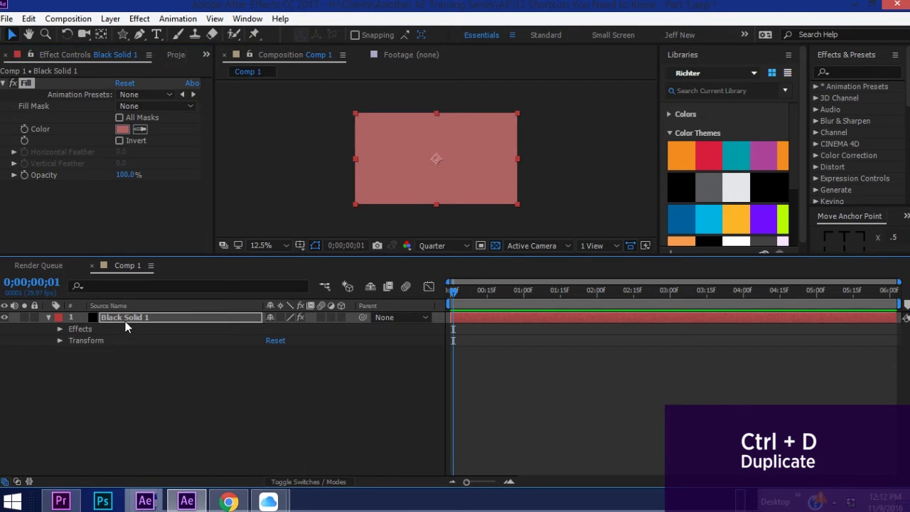
left_click(60, 329)
left_click(84, 340)
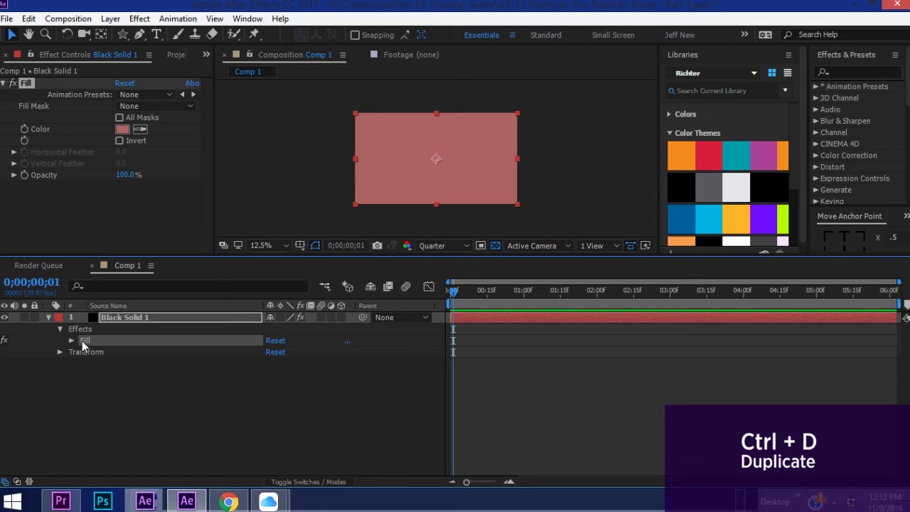
key("ctrl+d")
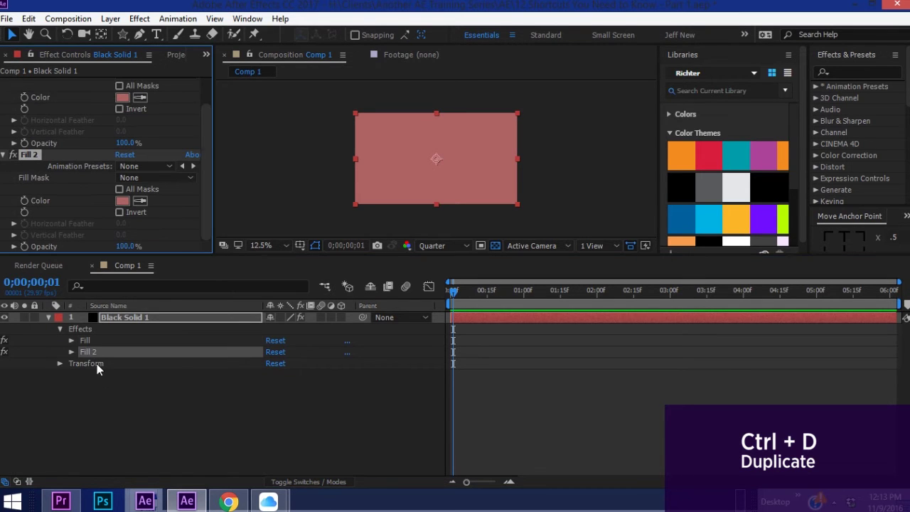
key("ctrl+d")
left_click(89, 362, "ctrl")
key("Delete")
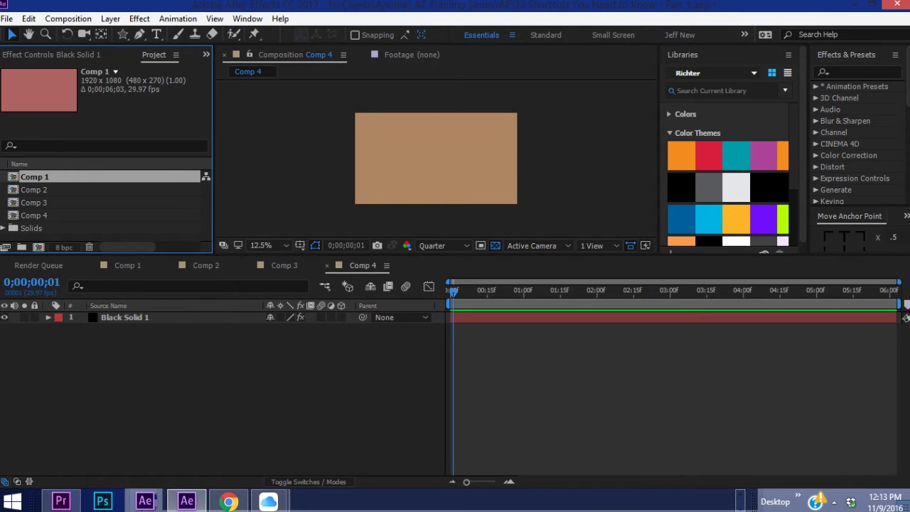
Cycle through the open comp tabs with Shift+comma and Shift+period, ending on Comp 4
key("shift+comma")
key("shift+period")
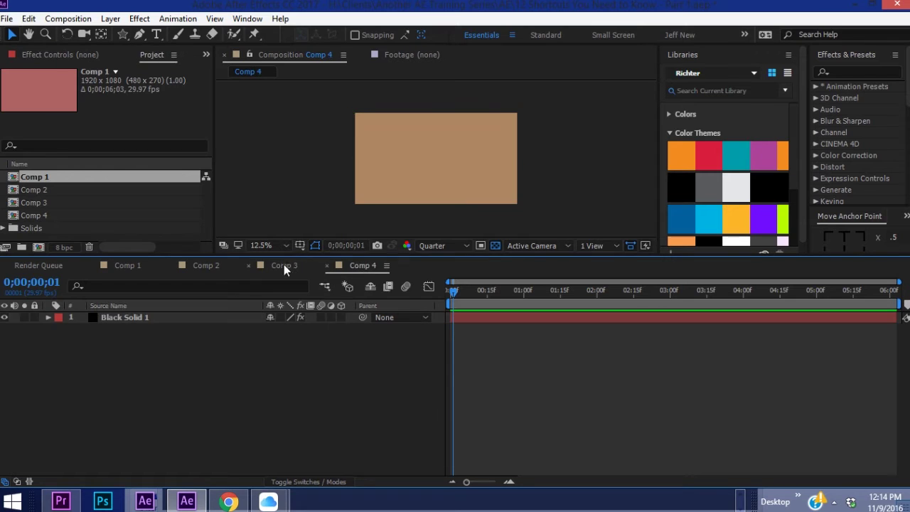
key("shift+comma")
key("shift+comma")
key("shift+period")
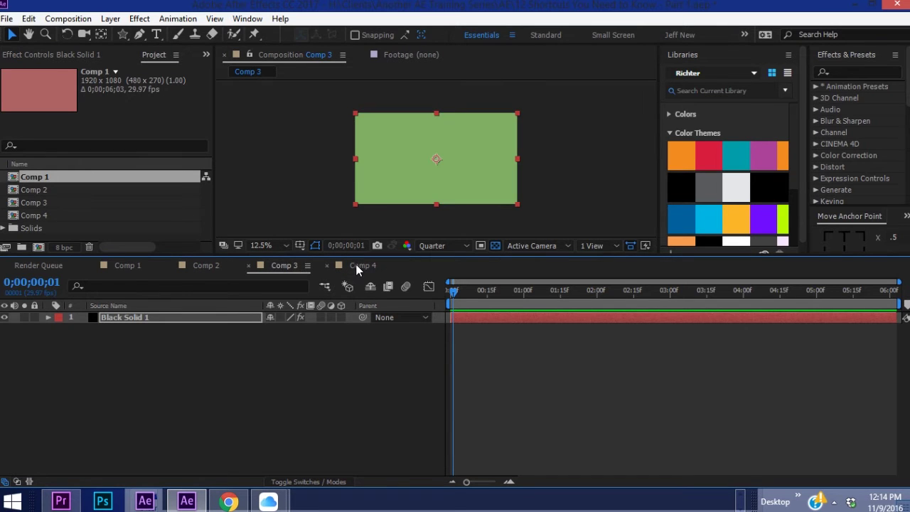
left_click(357, 266)
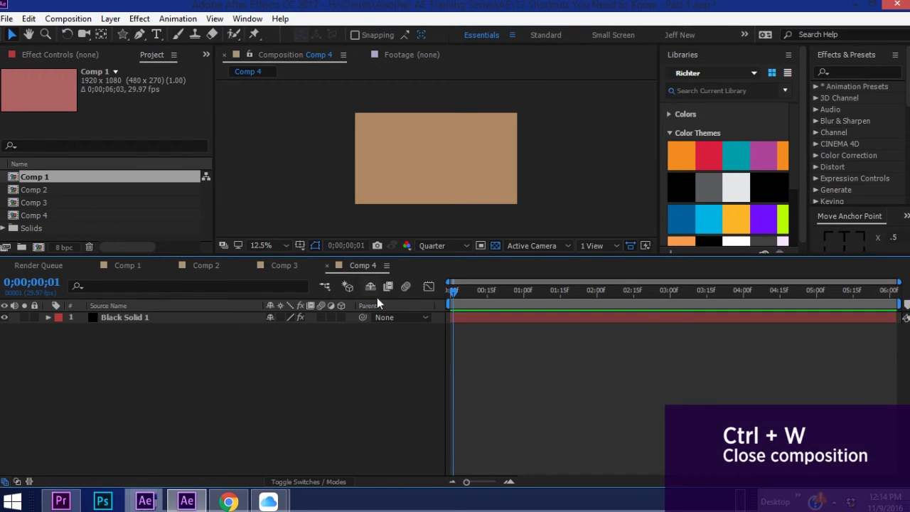
Close Comp 4 and Comp 3 with Ctrl+W, then reopen Comp 2, Comp 4 and Comp 3 from the Project panel
key("ctrl+w")
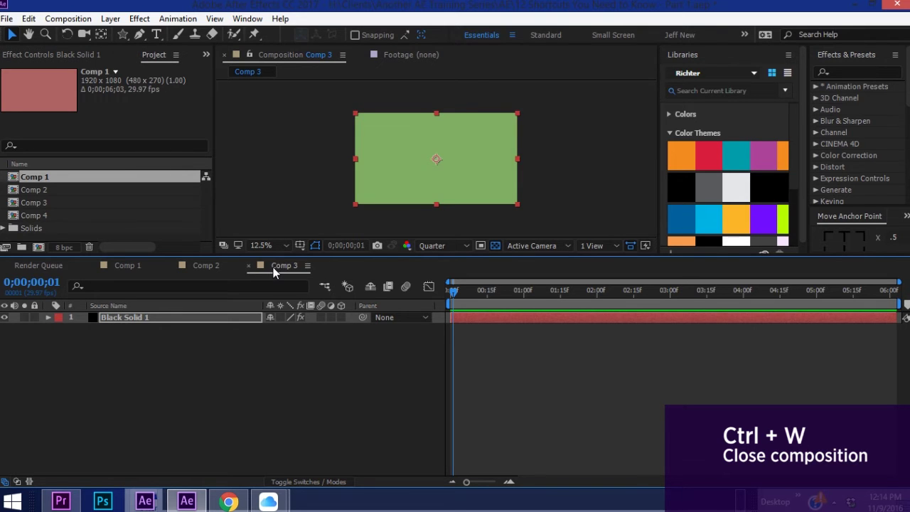
key("ctrl+w")
key("ctrl+w")
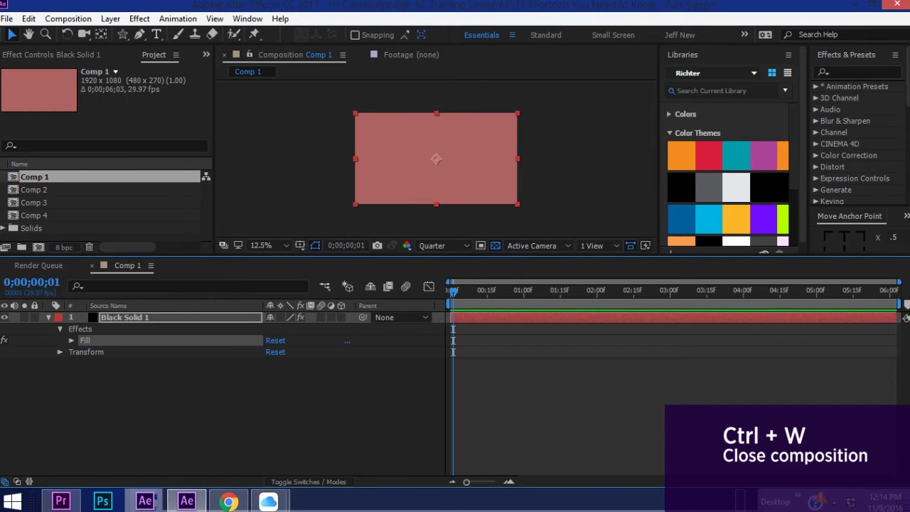
double_click(35, 190)
double_click(34, 214)
double_click(35, 203)
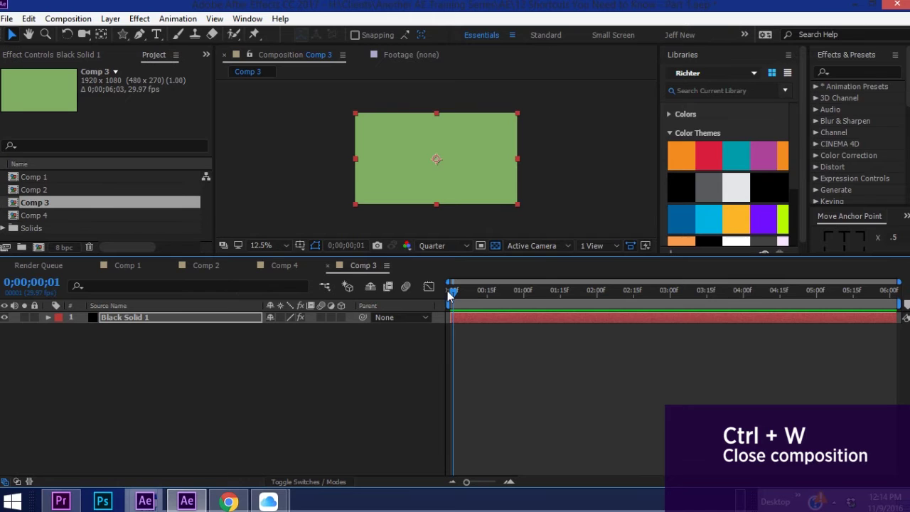
Move the Comp 3 tab ahead of Comp 4, close Comp 4, and show Comp 2
left_click_drag(358, 265, 285, 267)
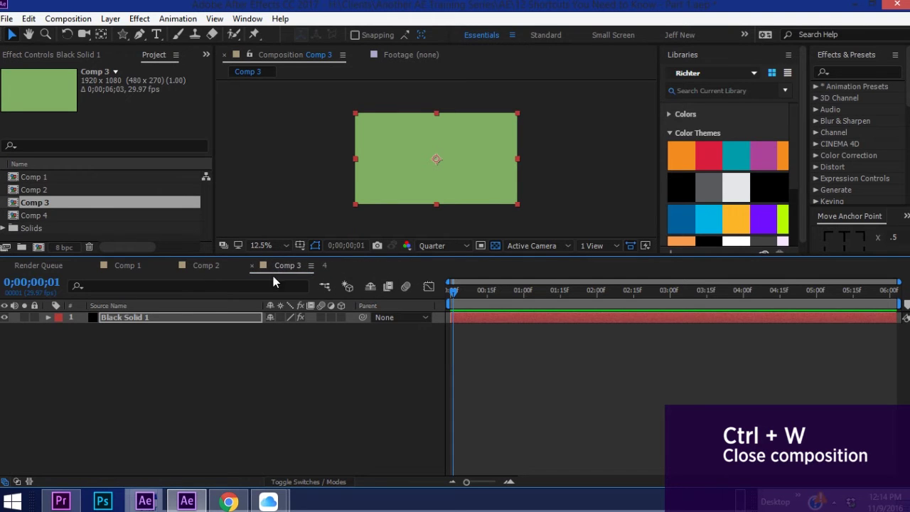
left_click(364, 269)
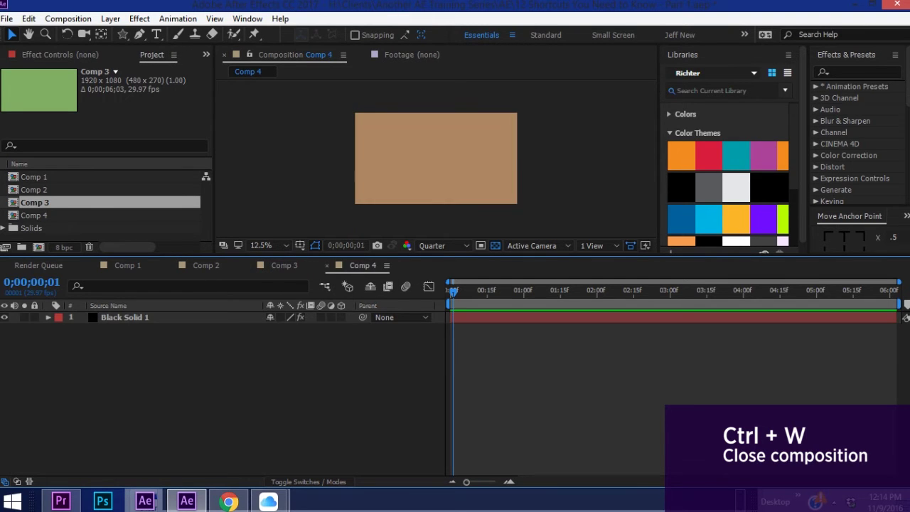
key("ctrl+w")
left_click(200, 267)
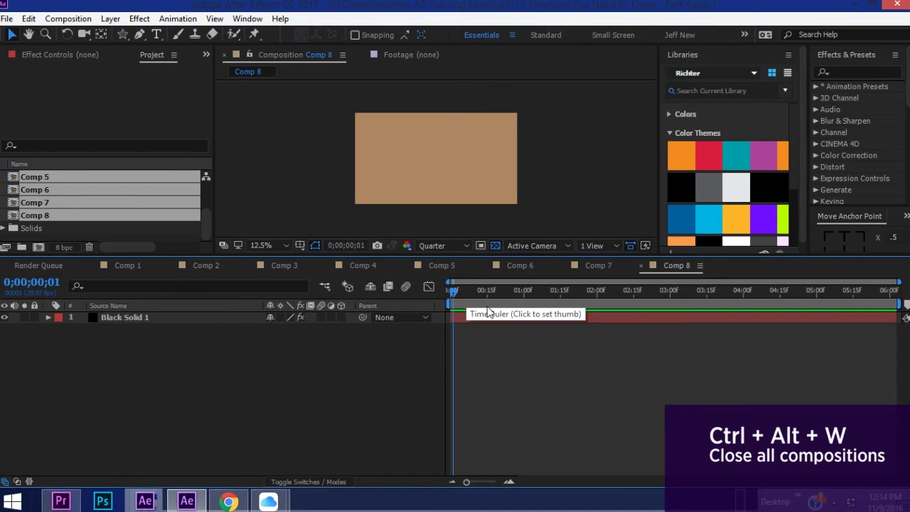
Close all open compositions with Ctrl+Alt+W
key("ctrl+alt+w")
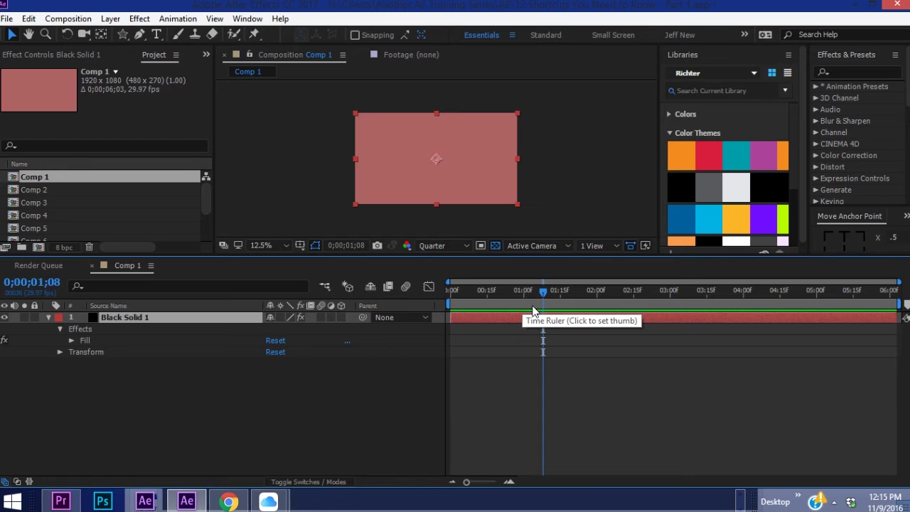
Reveal Black Solid 1's Position with P, slide the layer to start at 04;04, then undo it
key("p")
left_click_drag(465, 297, 445, 299)
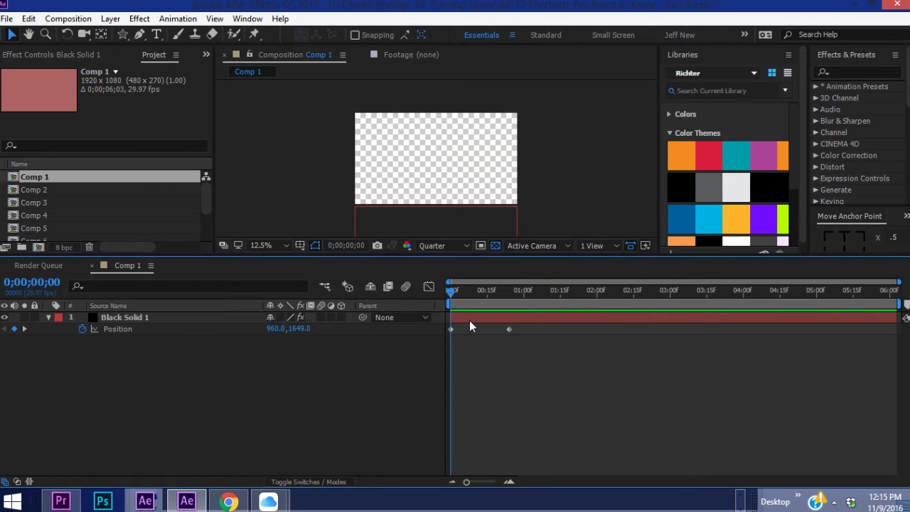
left_click(469, 320)
left_click(750, 291)
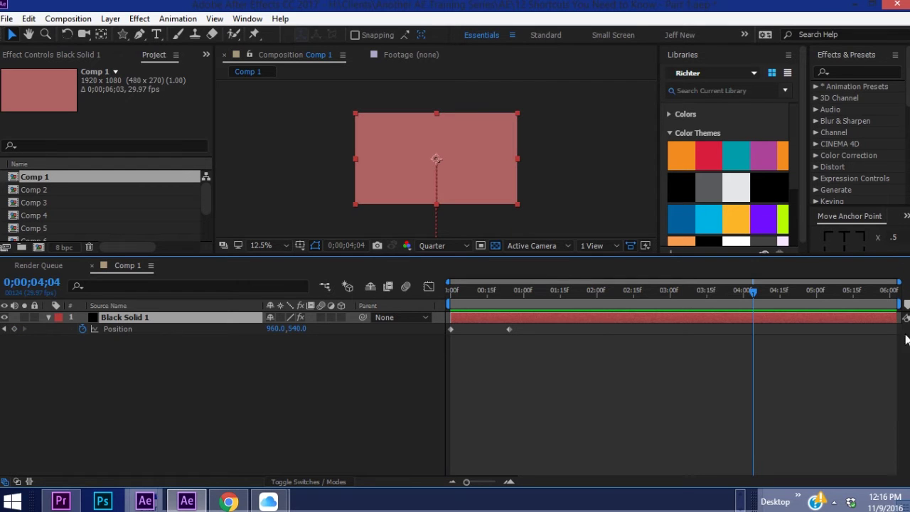
left_click_drag(464, 318, 557, 340)
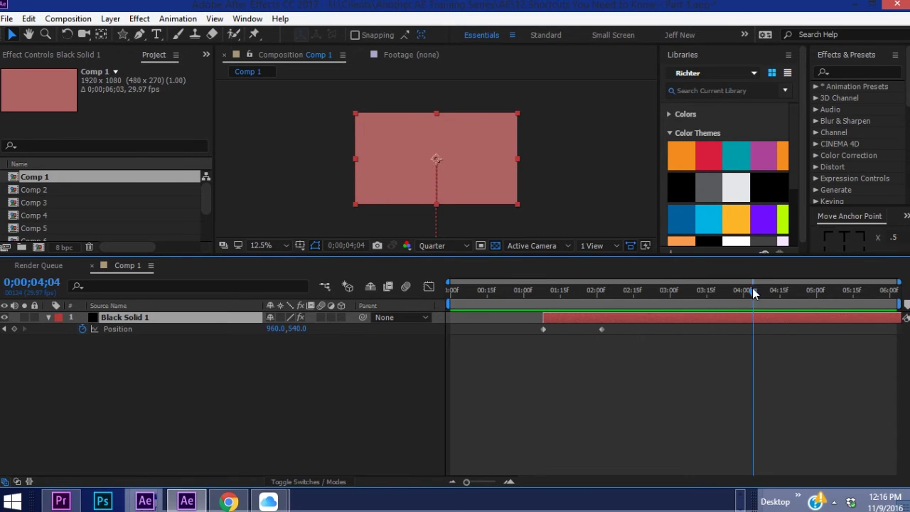
left_click(740, 292)
key("ctrl+z")
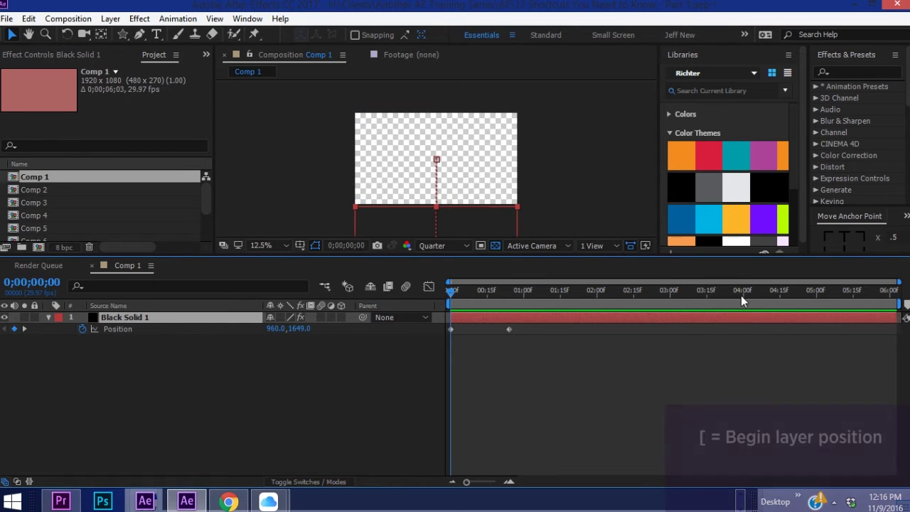
Move the layer start with [ to 04;02, 01;15, 01;00, 03;15, 05;00, 02;15, then back to 0;00
left_click(747, 292)
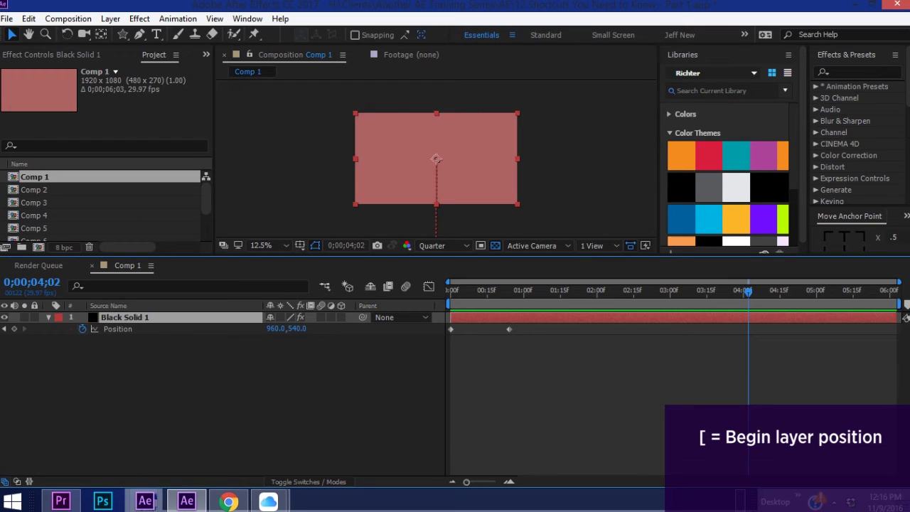
key("bracketleft")
left_click(565, 292)
key("bracketleft")
left_click(495, 291)
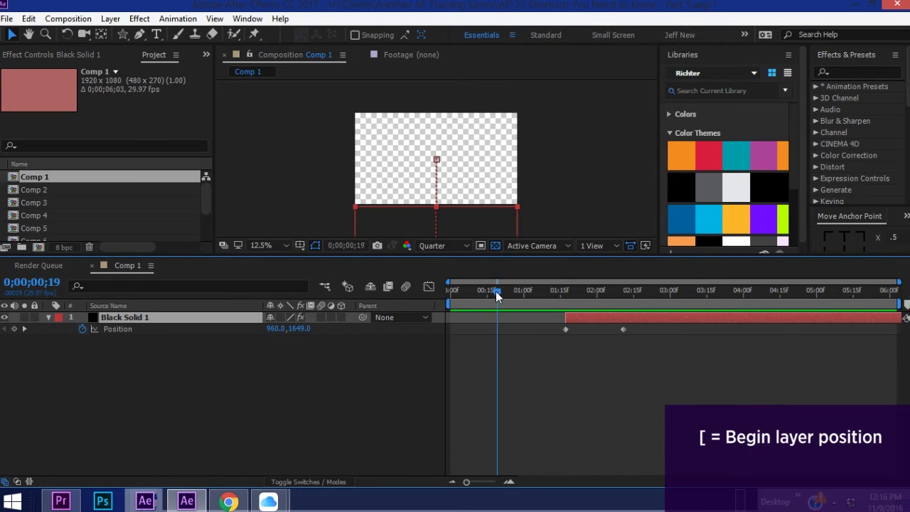
key("bracketleft")
left_click(705, 292)
key("bracketleft")
left_click(818, 291)
key("bracketleft")
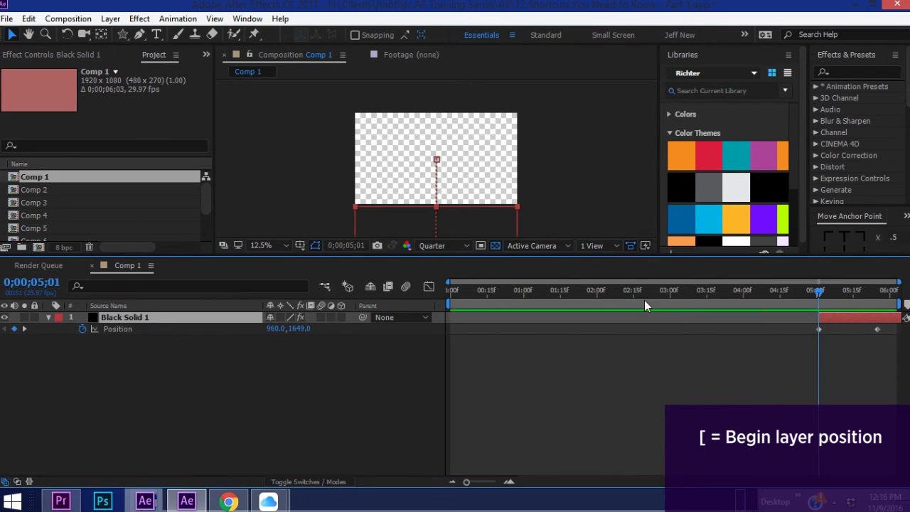
left_click(643, 292)
key("bracketleft")
left_click(524, 291)
left_click(447, 293)
key("bracketleft")
left_click(552, 292)
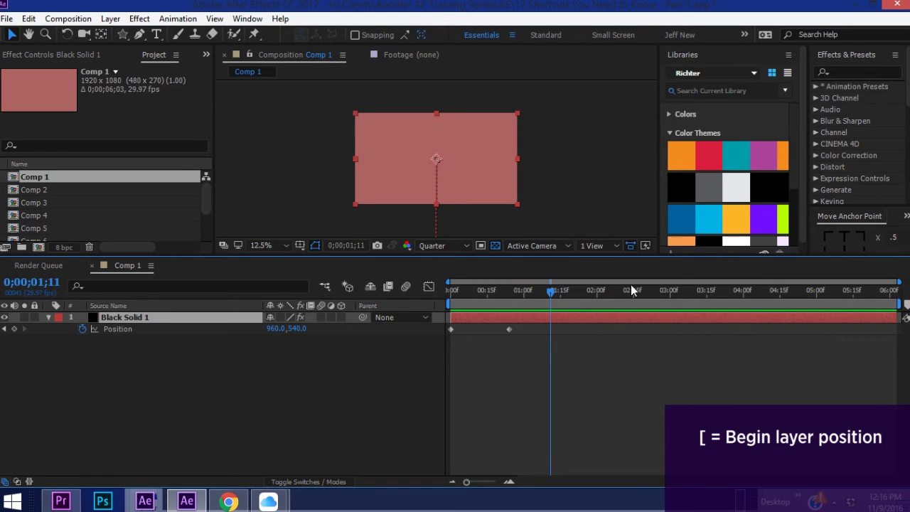
Preview the animation from the start with the spacebar
left_click(454, 290)
key("space")
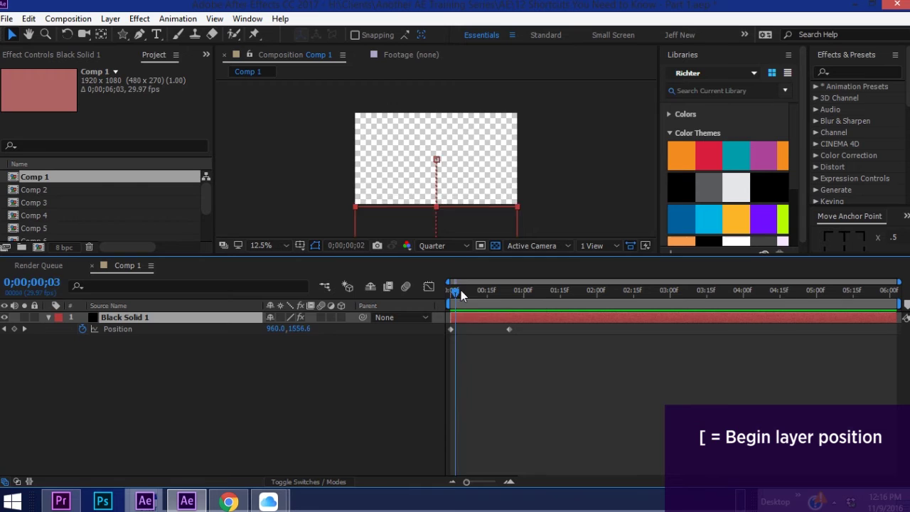
key("space")
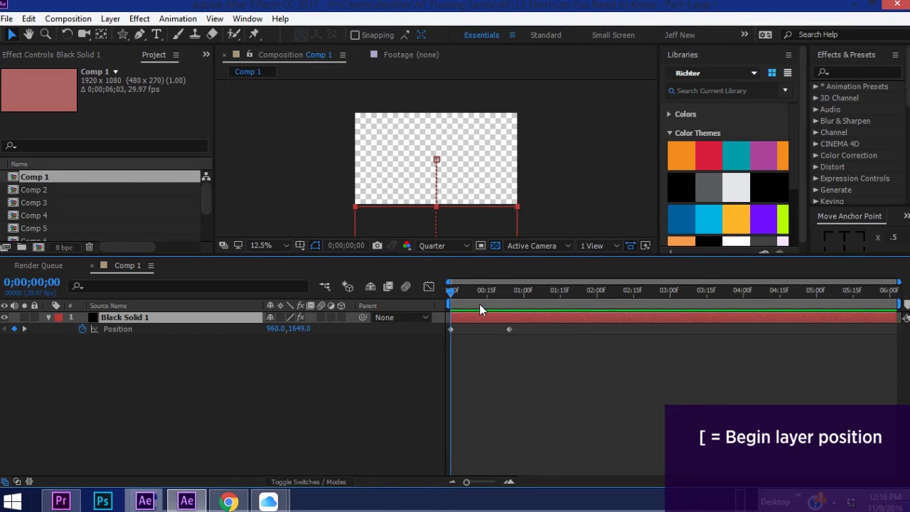
Trim the in-point with Alt+[ to 03;02, 01;08, 04;18, 01;14, 00;19, then back to frame 0
left_click_drag(456, 293, 670, 293)
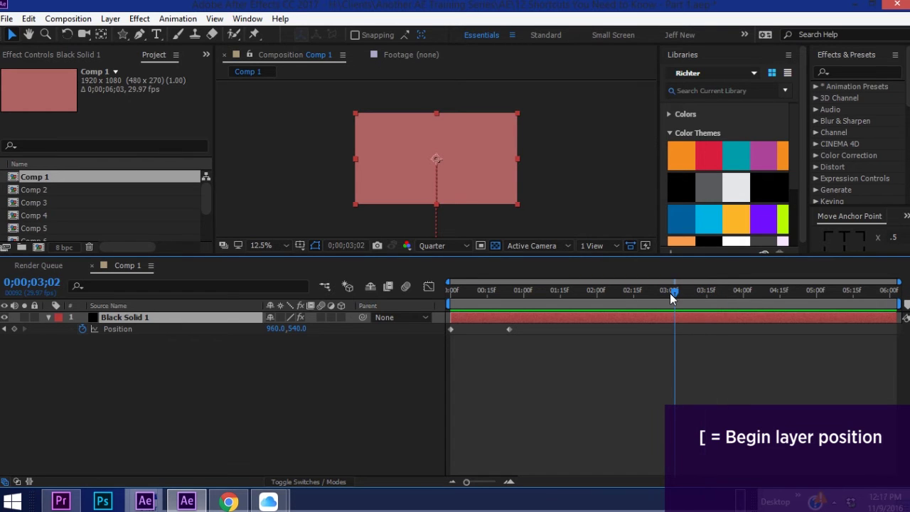
key("alt+bracketleft")
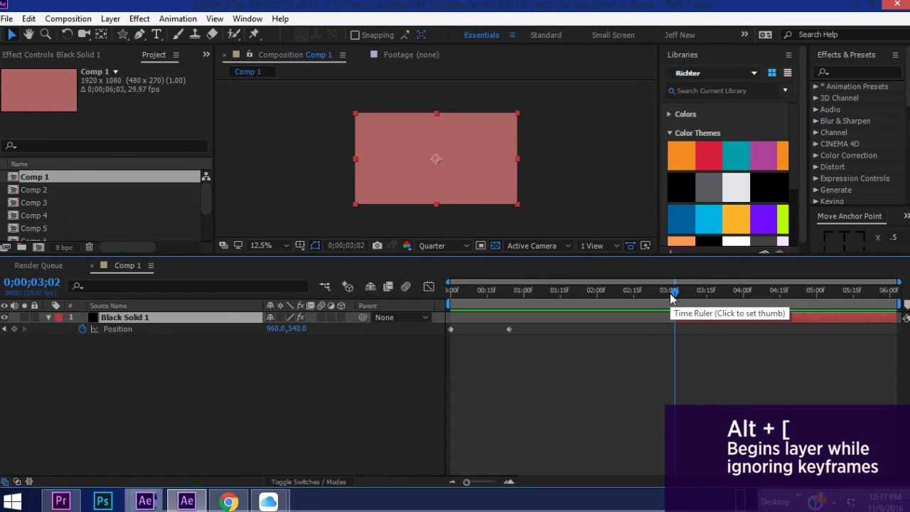
left_click(544, 291)
key("alt+bracketleft")
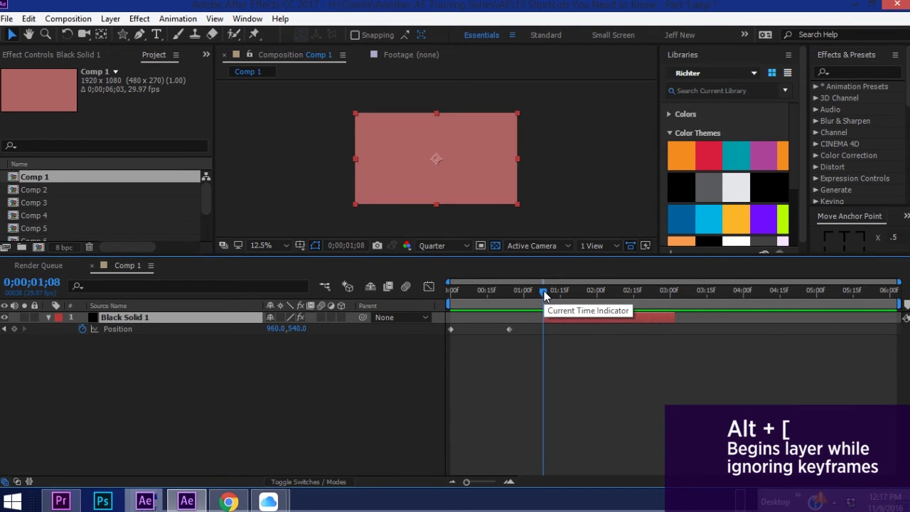
left_click(744, 291)
left_click(786, 292)
key("alt+bracketleft")
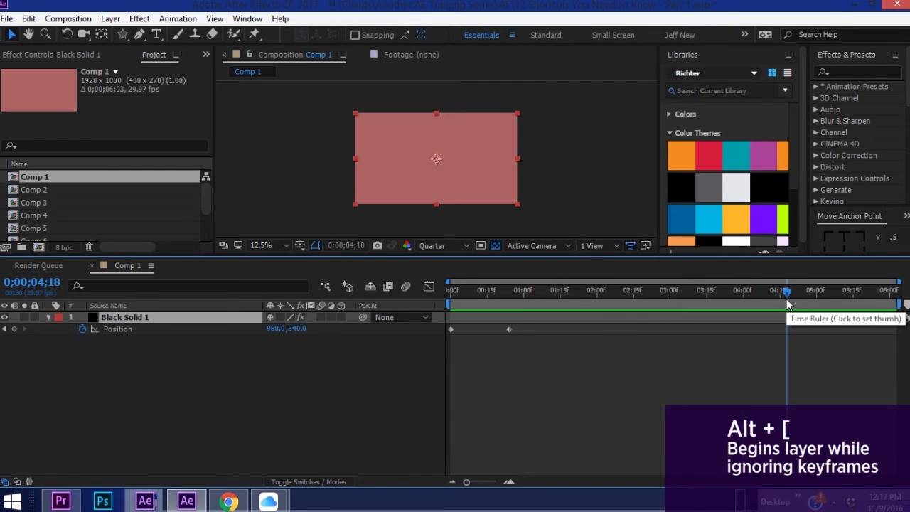
left_click(559, 298)
key("alt+bracketleft")
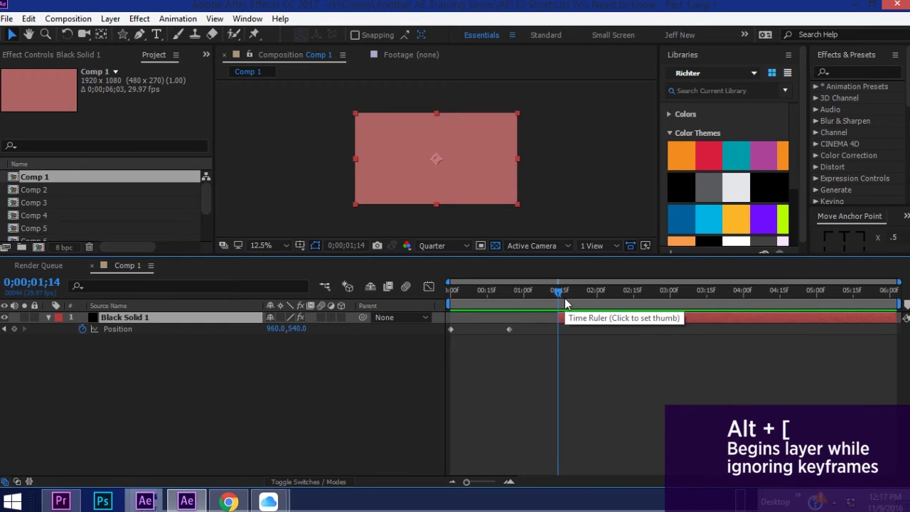
left_click(501, 292)
key("alt+bracketleft")
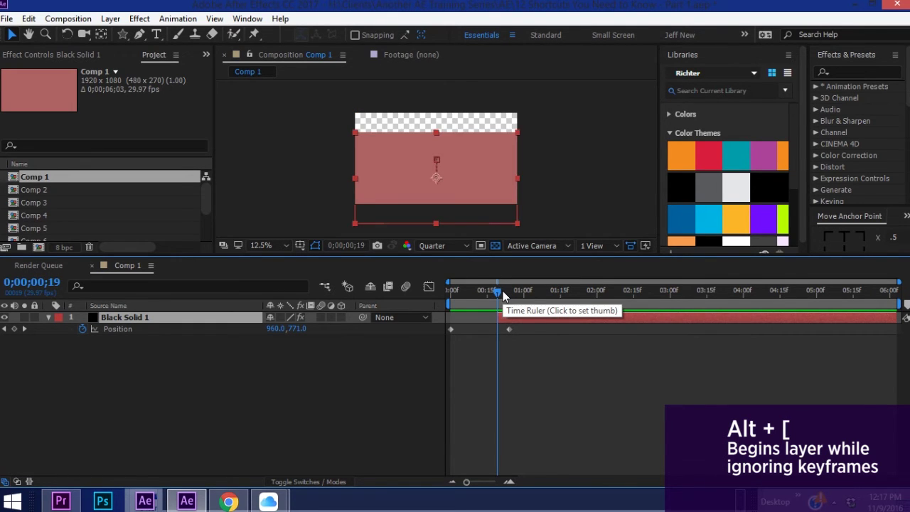
left_click_drag(503, 298, 418, 293)
key("alt+bracketleft")
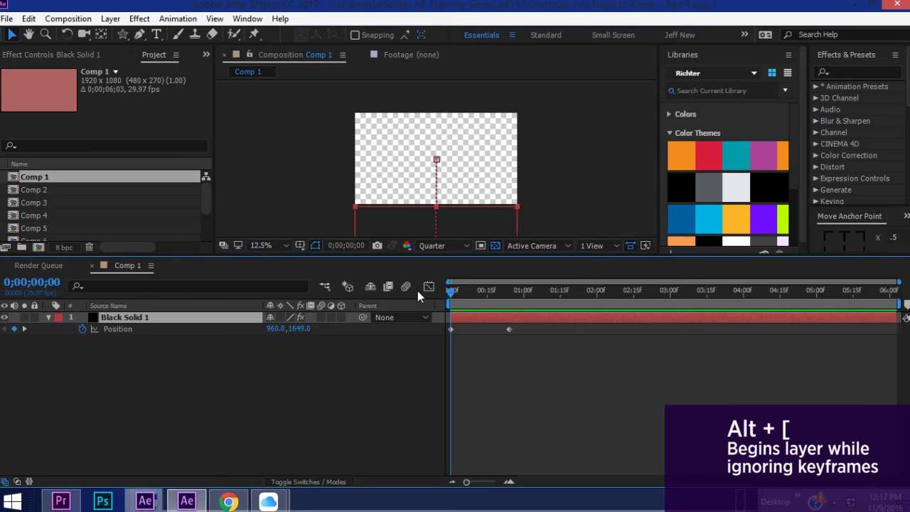
Move the layer with [ to begin at 02;16, then back to frame 0
left_click(635, 292)
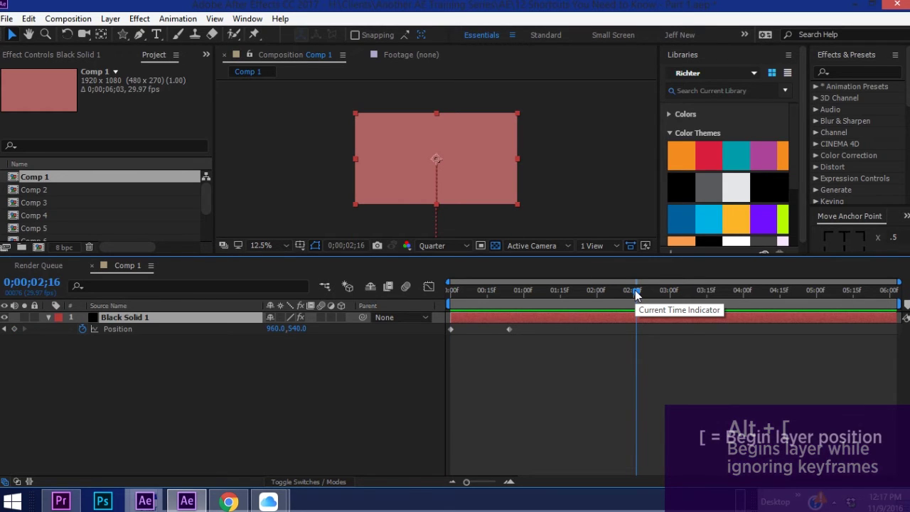
key("bracketleft")
left_click_drag(603, 292, 428, 290)
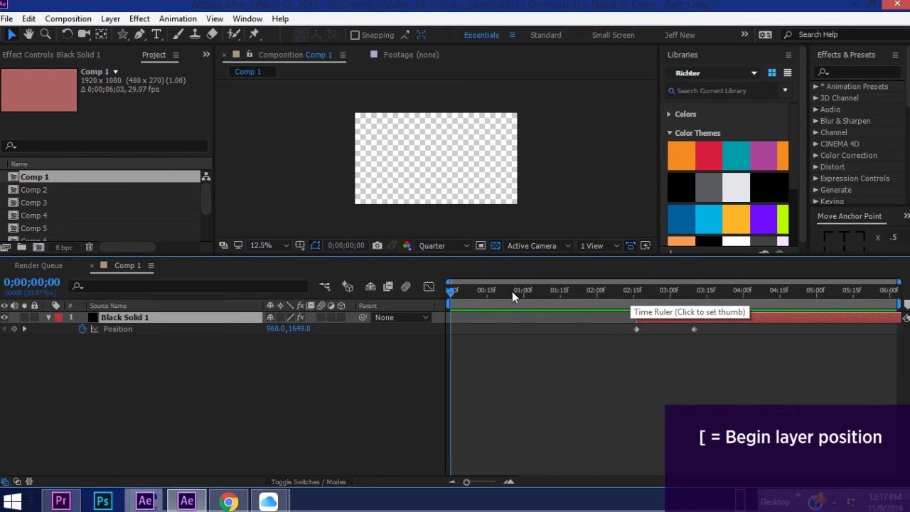
key("bracketleft")
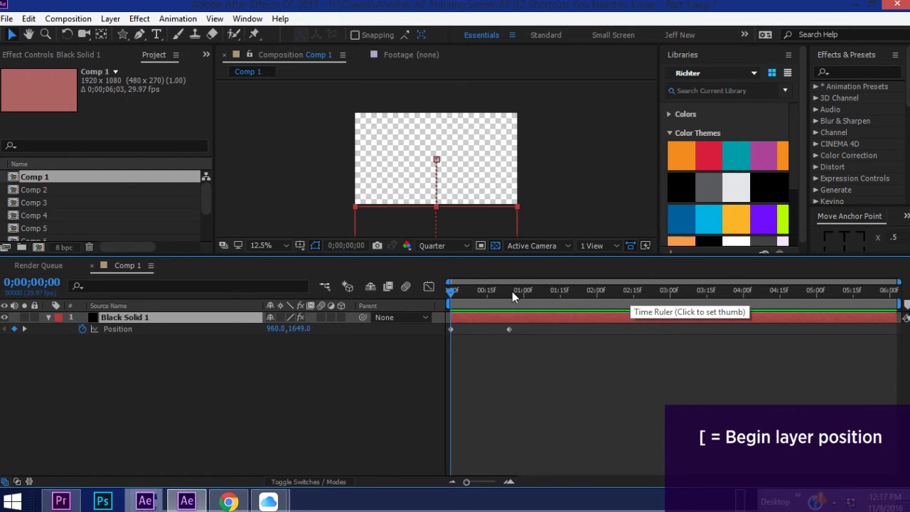
Trim the layer's out-point to 03;01 with Alt+], then undo the trim
left_click(671, 293)
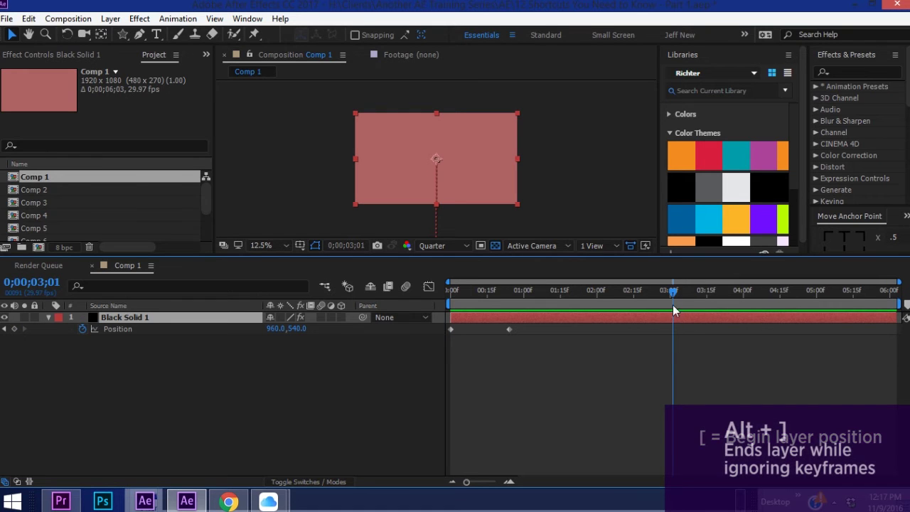
key("alt+bracketright")
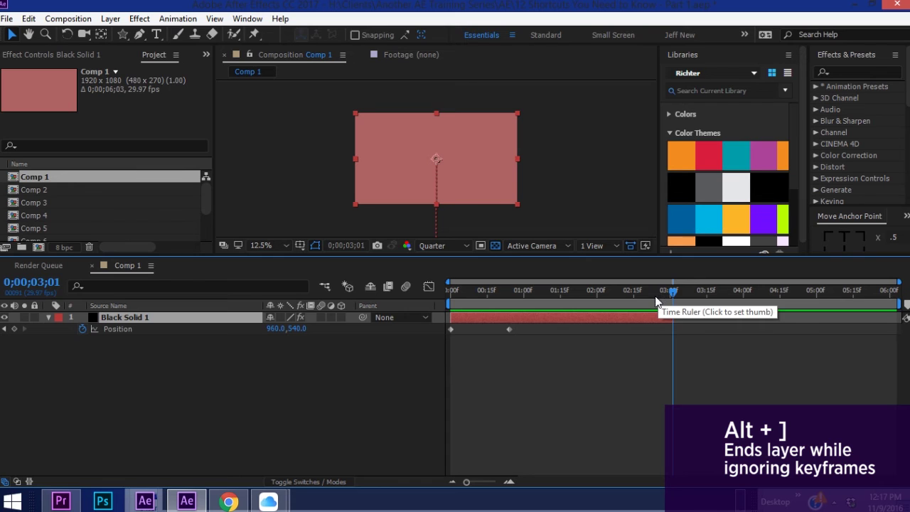
key("ctrl+z")
Slide the layer earlier and undo, then press ] so the layer ends at 03;18
left_click_drag(651, 291, 715, 291)
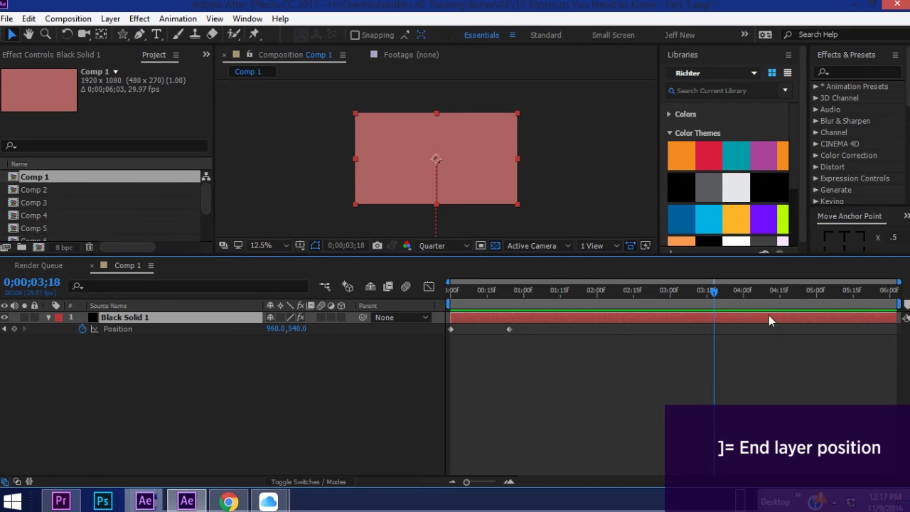
left_click_drag(768, 316, 720, 329)
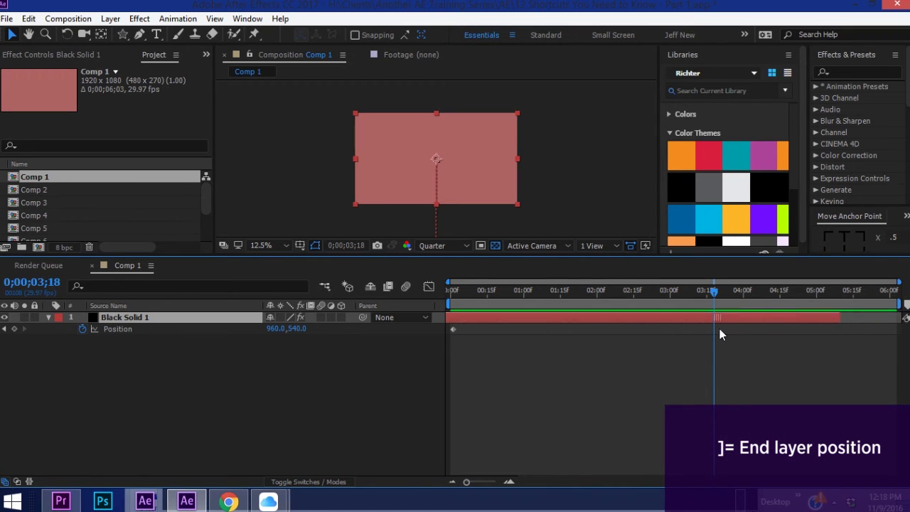
key("ctrl+z")
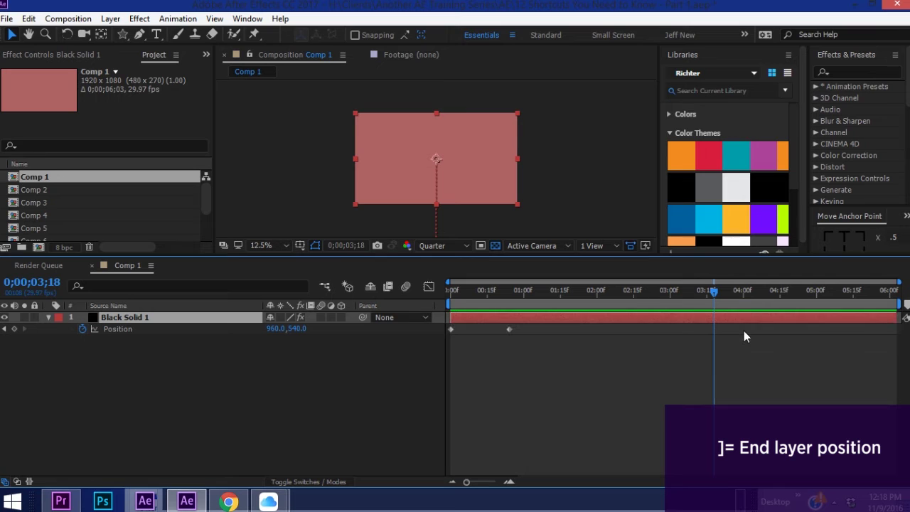
key("bracketright")
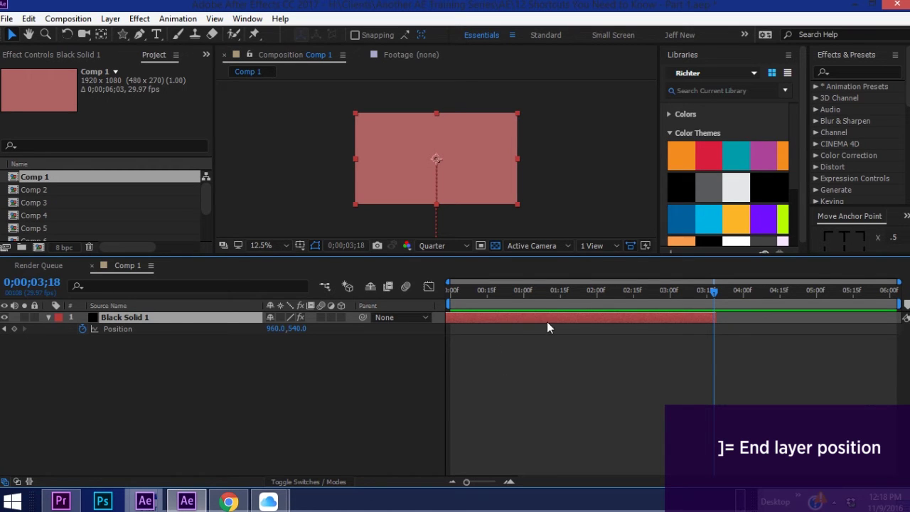
Move the layer with ] to end at 04;25, then with [ to begin near the start
left_click(481, 291)
key("bracketleft")
left_click(801, 302)
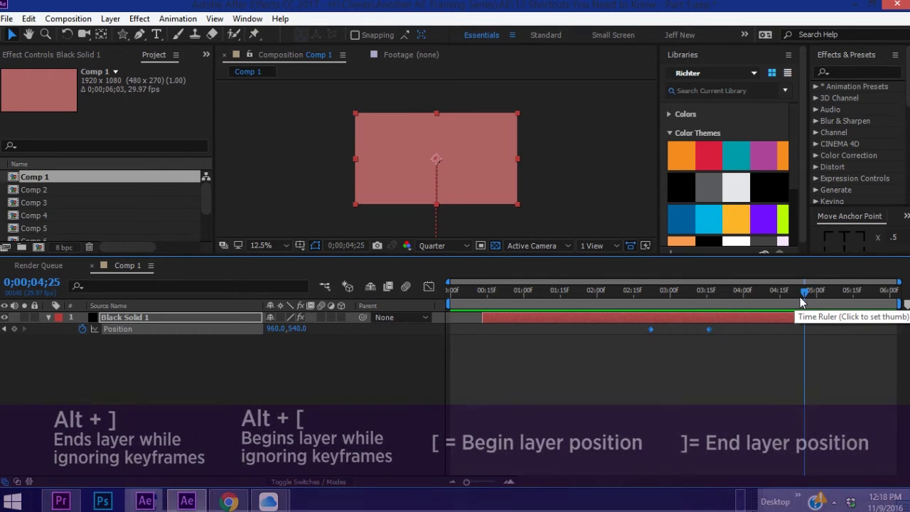
key("bracketright")
left_click(455, 300)
key("bracketleft")
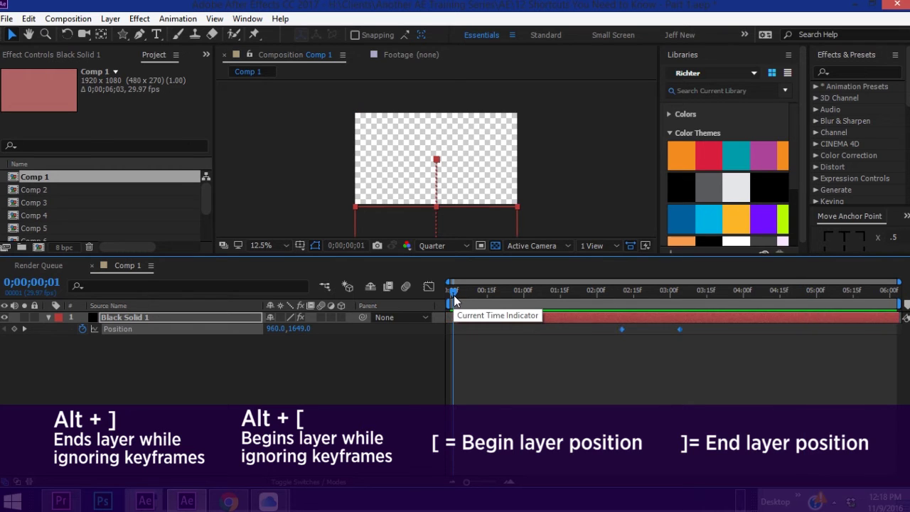
Trim the layer's out-point to 04;08 and in-point to 02;06, then return time to the start
left_click(763, 292)
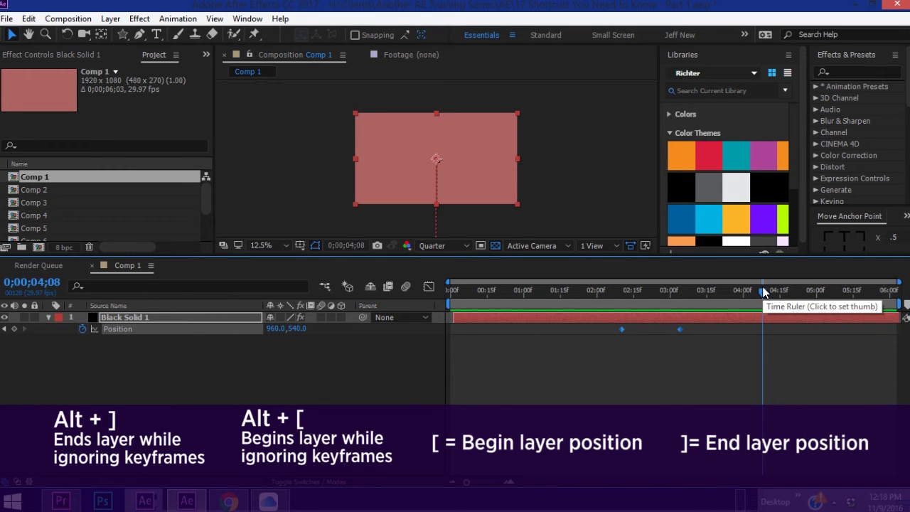
key("alt+bracketright")
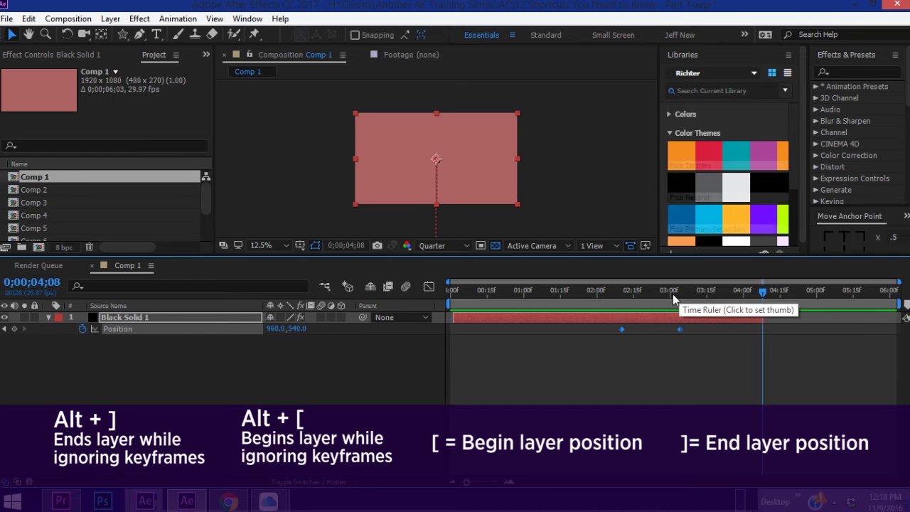
left_click(611, 291)
key("alt+bracketleft")
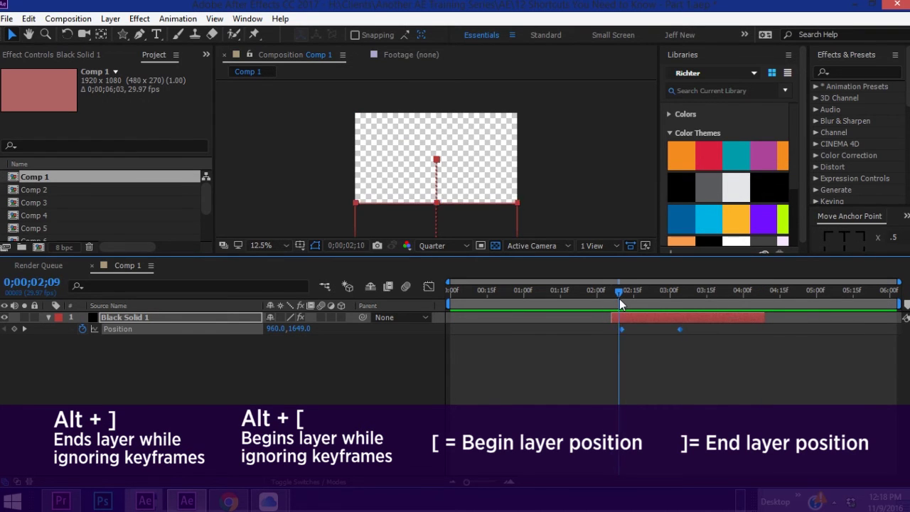
left_click_drag(612, 291, 579, 323)
Trim Black Solid 1 to start at frame 0 and apply Easy Ease In to the second Position keyframe
key("bracketleft")
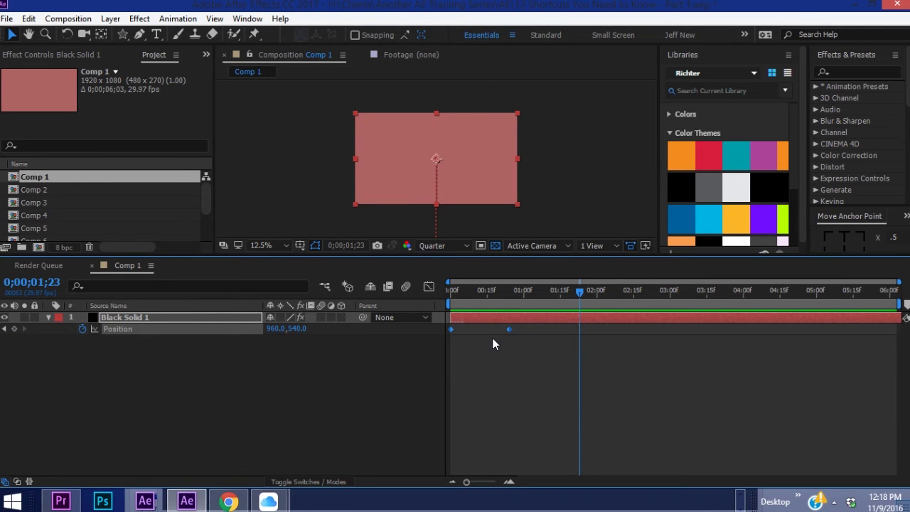
left_click(492, 340)
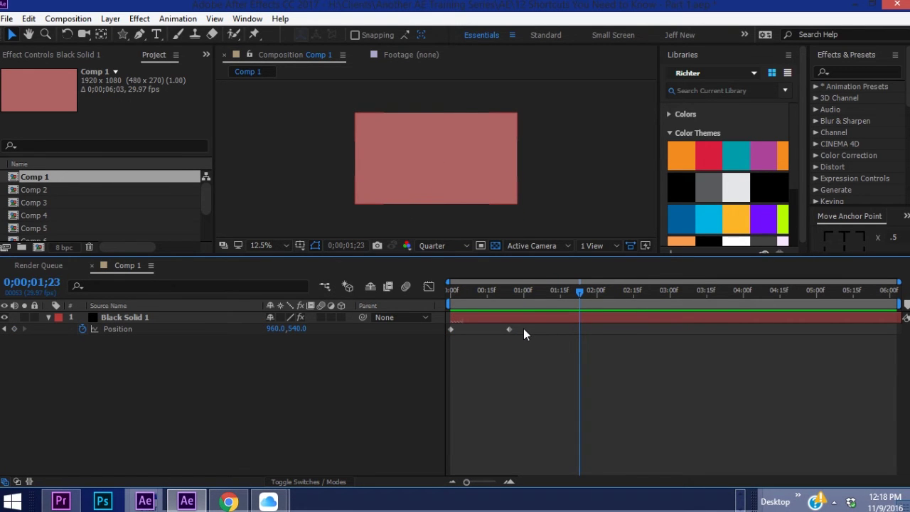
left_click(509, 330)
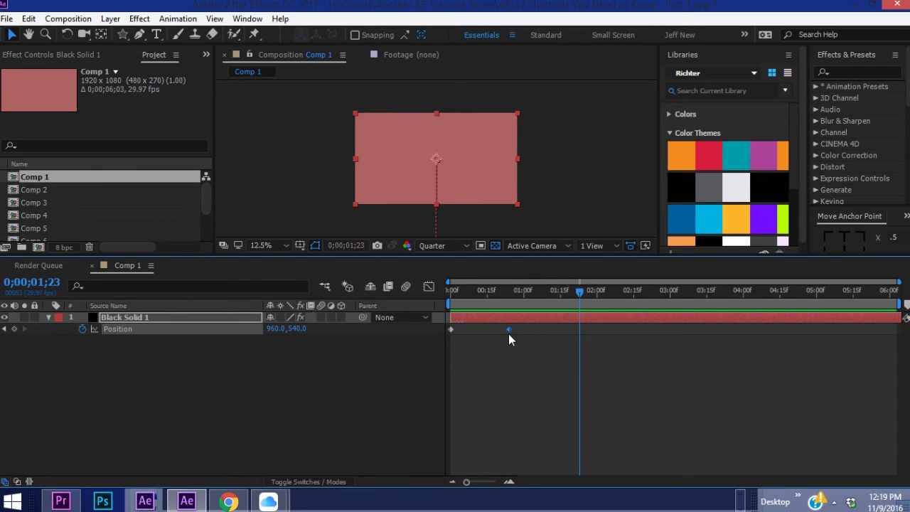
right_click(509, 332)
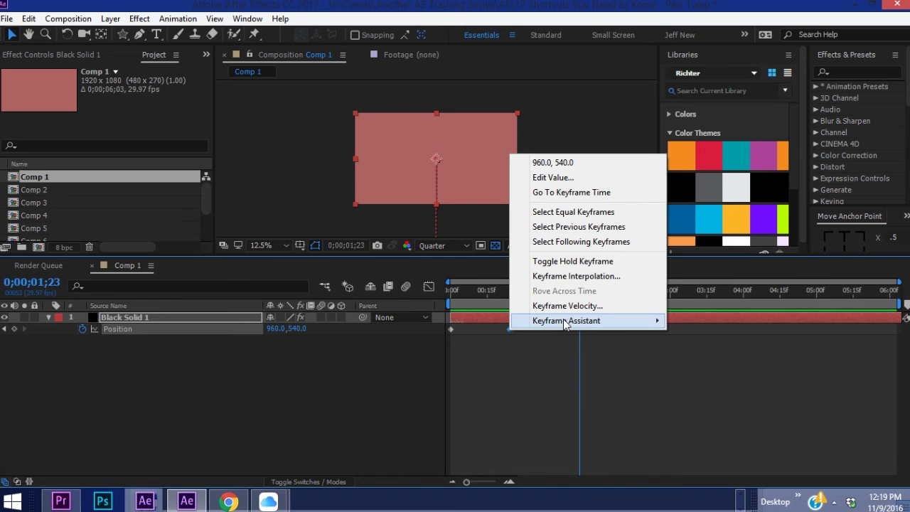
mouse_move(566, 324)
left_click(722, 370)
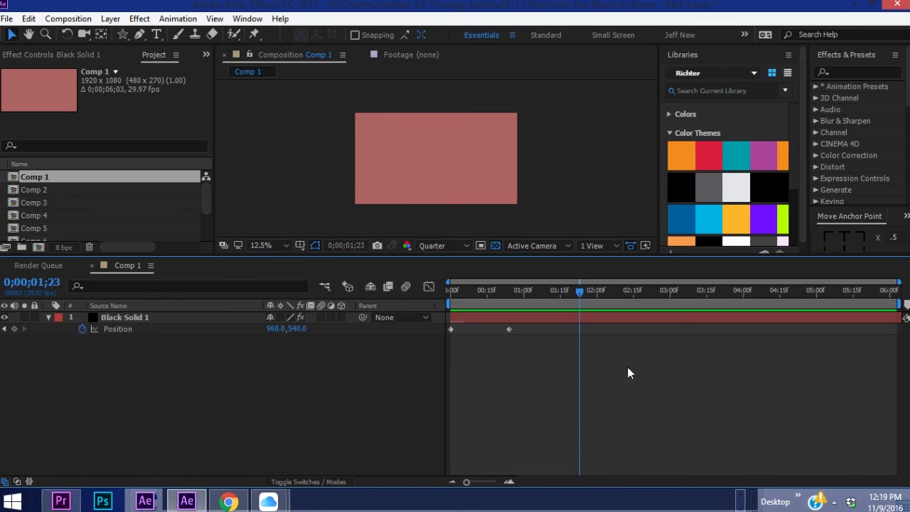
Select the Position keyframes, then apply Easy Ease with F9 to only the first one
left_click(507, 328)
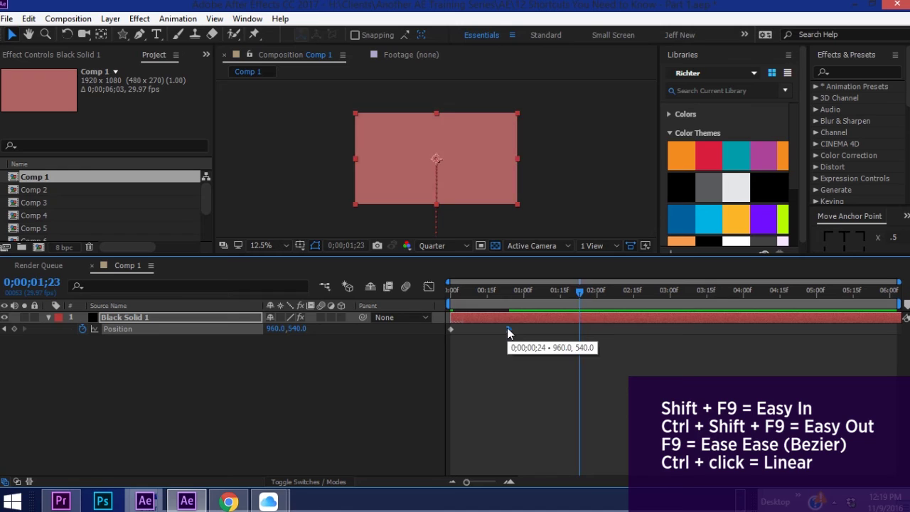
key("Home")
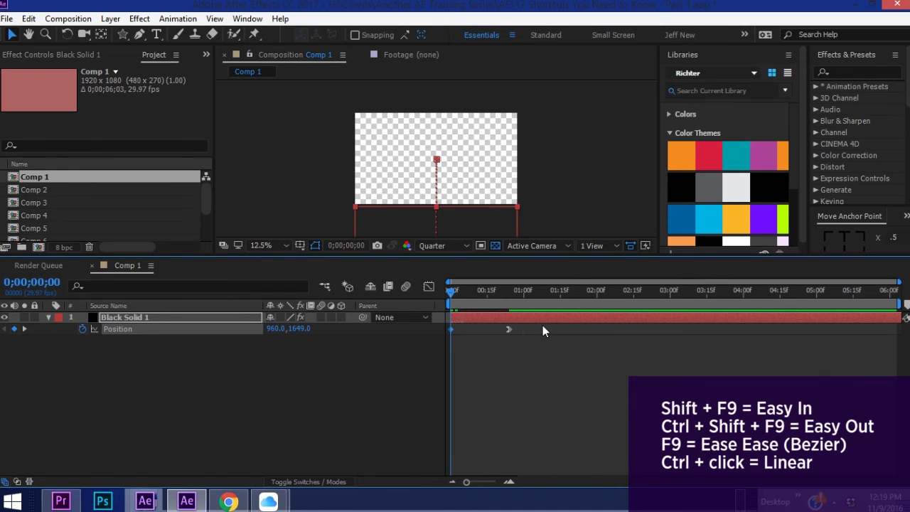
key("ctrl+z")
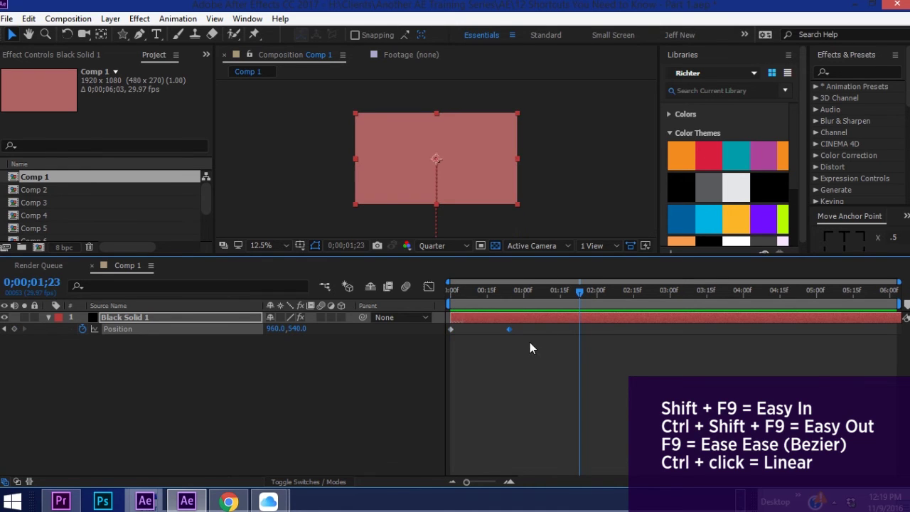
left_click_drag(526, 326, 443, 347)
left_click(462, 334)
left_click(450, 330)
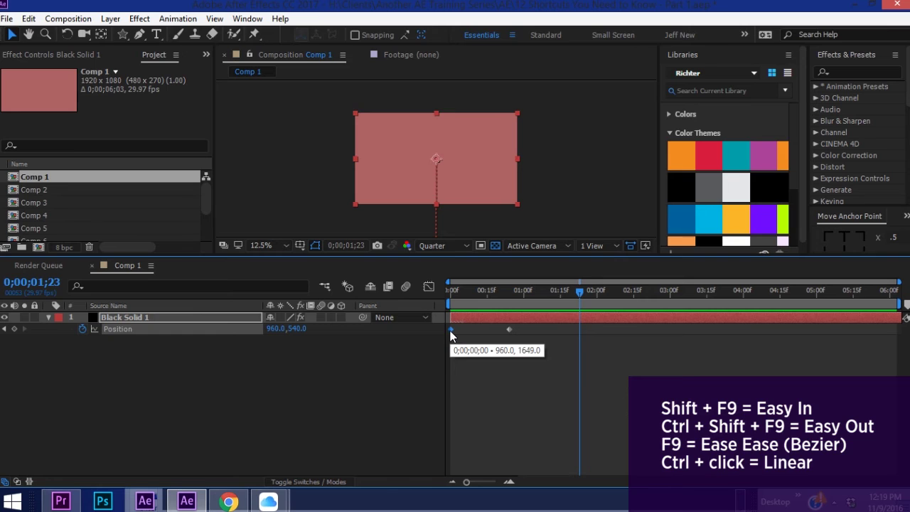
key("F9")
Reset both Position keyframes to linear, try F9 on the first, and undo it
left_click(509, 329)
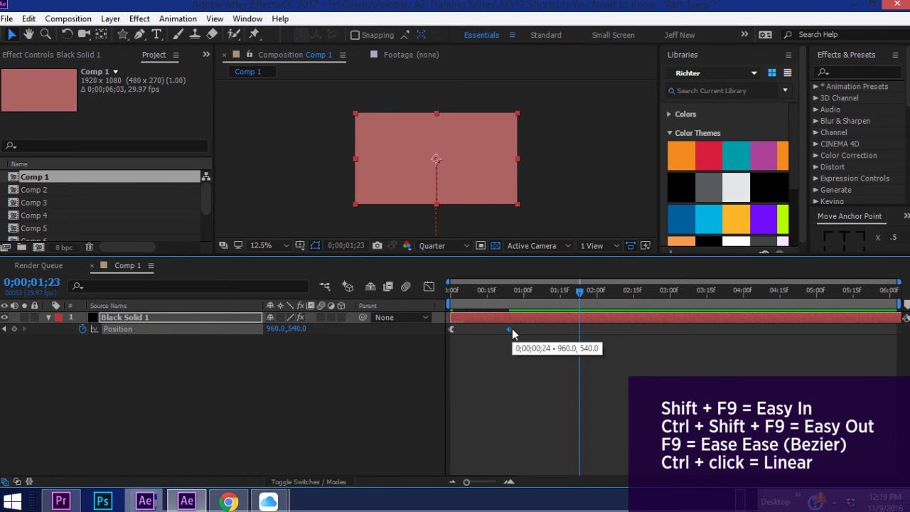
left_click(509, 329, "ctrl")
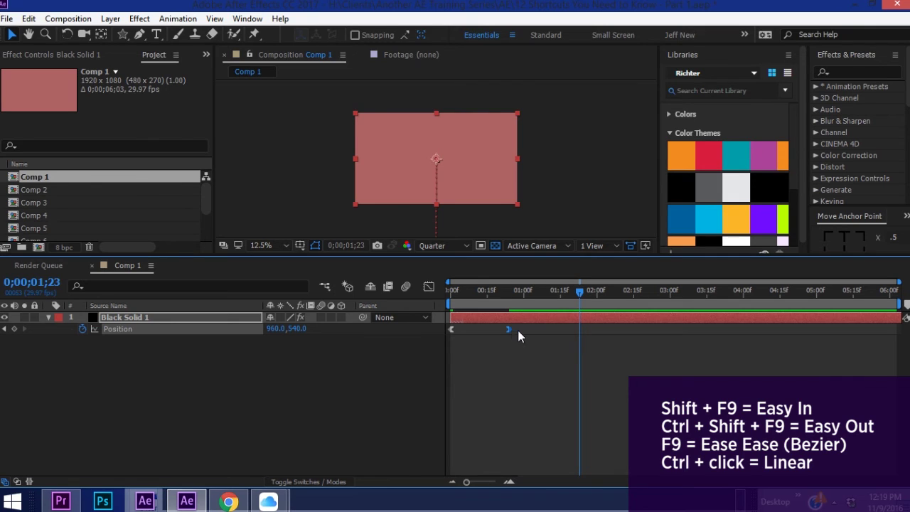
left_click(450, 330, "ctrl")
key("F9")
key("ctrl+z")
Try Shift+F9 and Ctrl+Shift+F9 on the keyframes, then Easy Ease both with F9
key("shift+F9")
left_click(508, 329, "ctrl")
key("ctrl+shift+F9")
left_click_drag(446, 329, 507, 363)
key("F9")
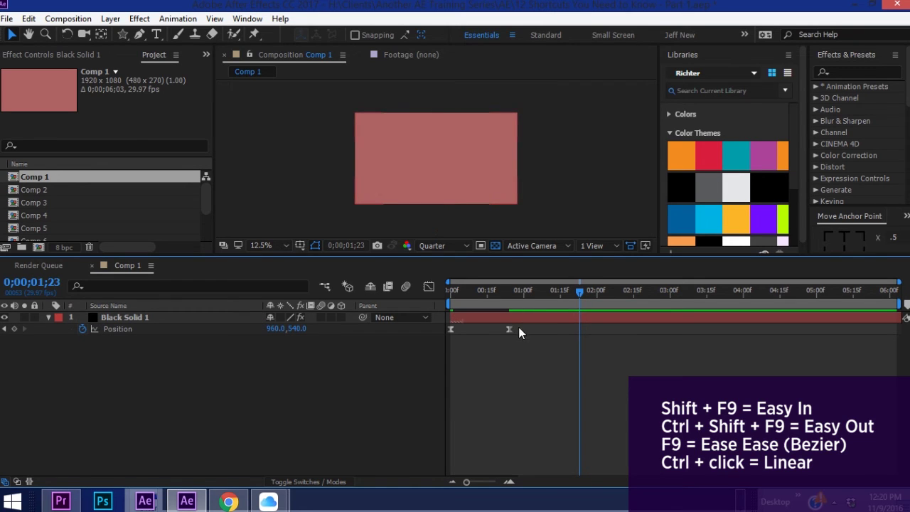
Reset the first keyframe to linear and apply Keyframe Assistant > Easy Ease In to the second
left_click(450, 329, "ctrl")
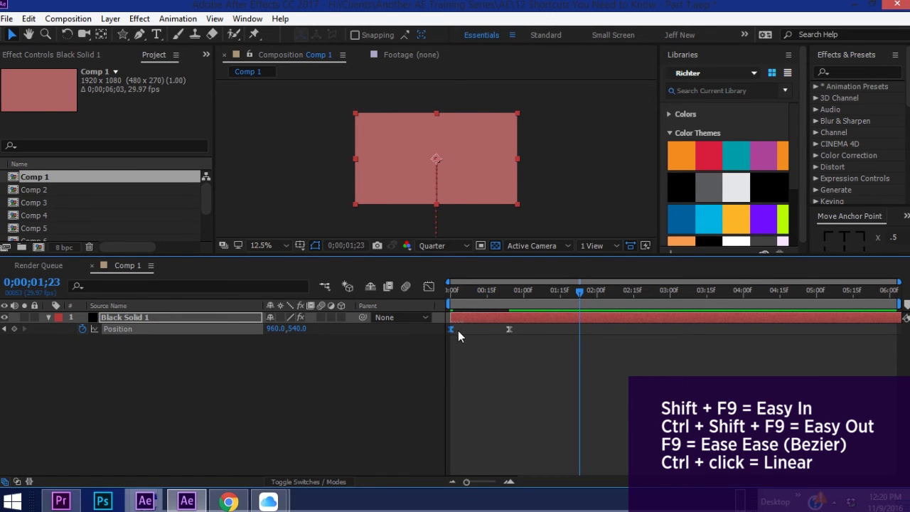
right_click(510, 330)
mouse_move(571, 324)
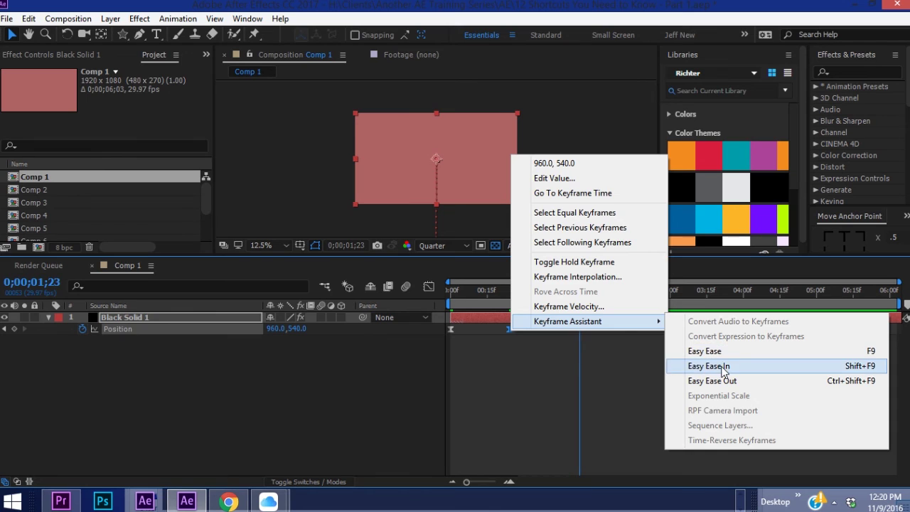
left_click(632, 369)
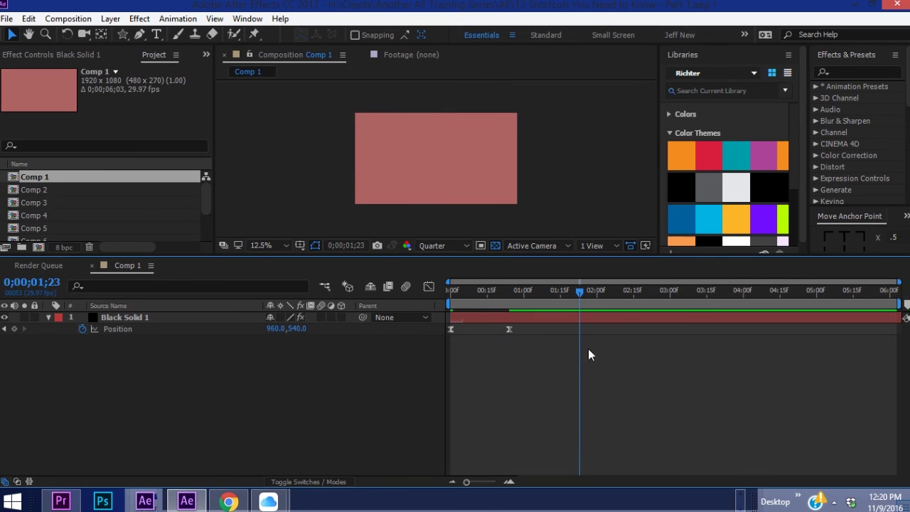
Set the second keyframe's temporal interpolation to Linear in the Keyframe Interpolation dialog
right_click(508, 329)
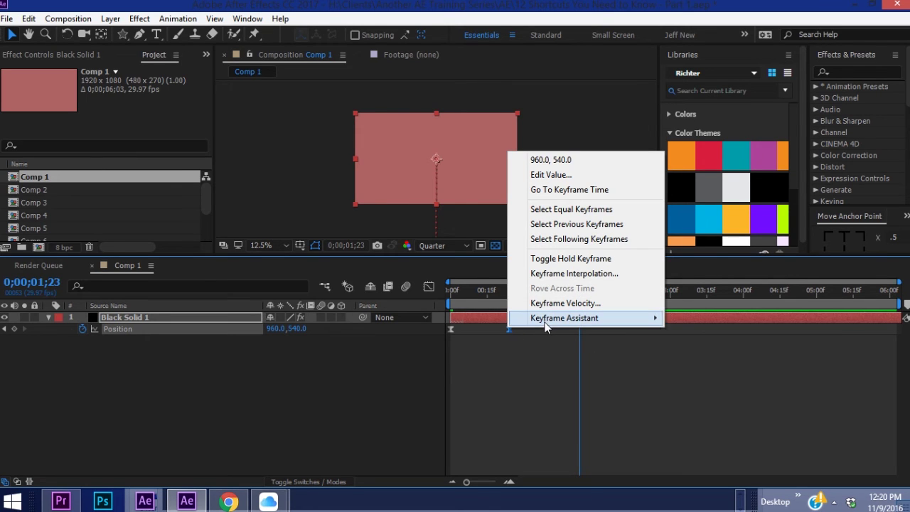
left_click(558, 273)
left_click(587, 212)
left_click(589, 244)
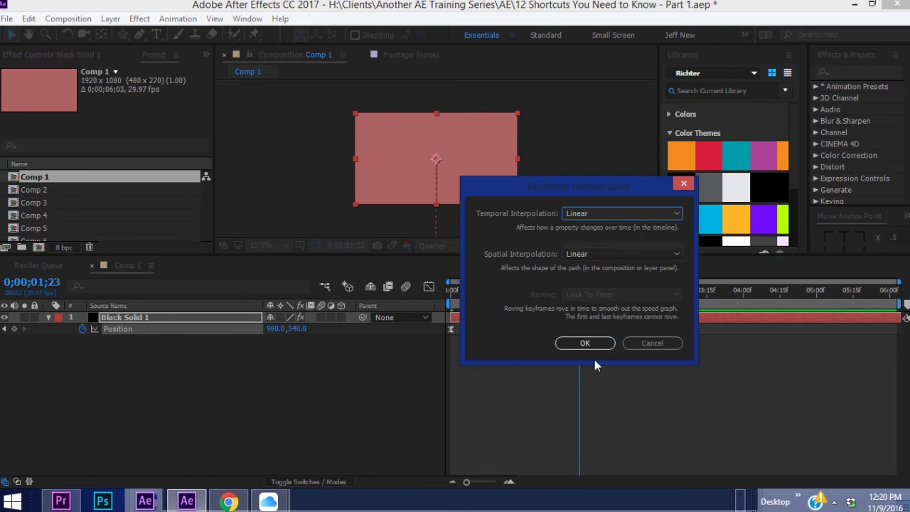
left_click(585, 342)
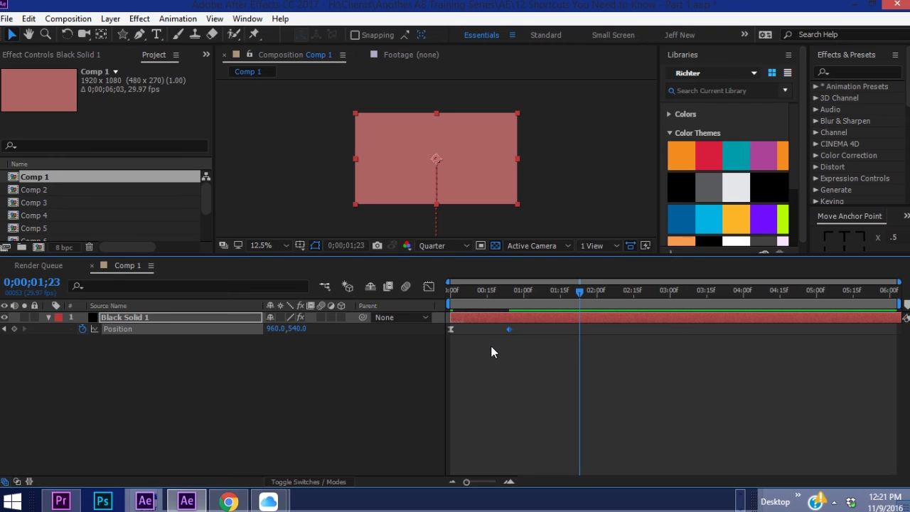
Move the current time to 0;00;02;03 and paste the copied Position keyframes there
right_click(511, 330)
mouse_move(554, 324)
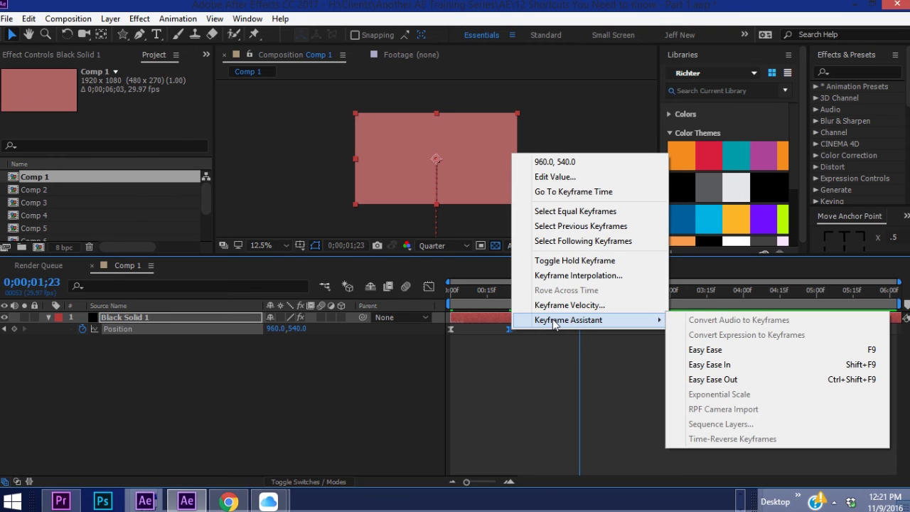
left_click(541, 345)
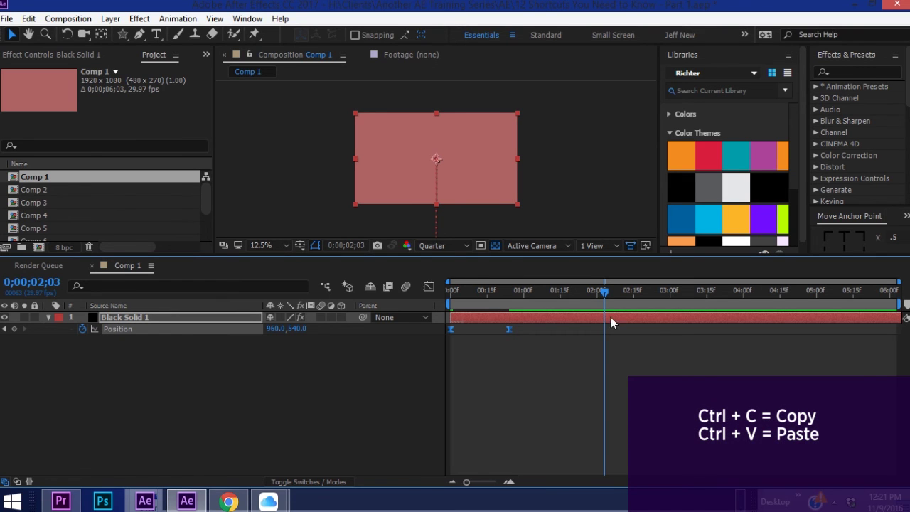
key("ctrl+v")
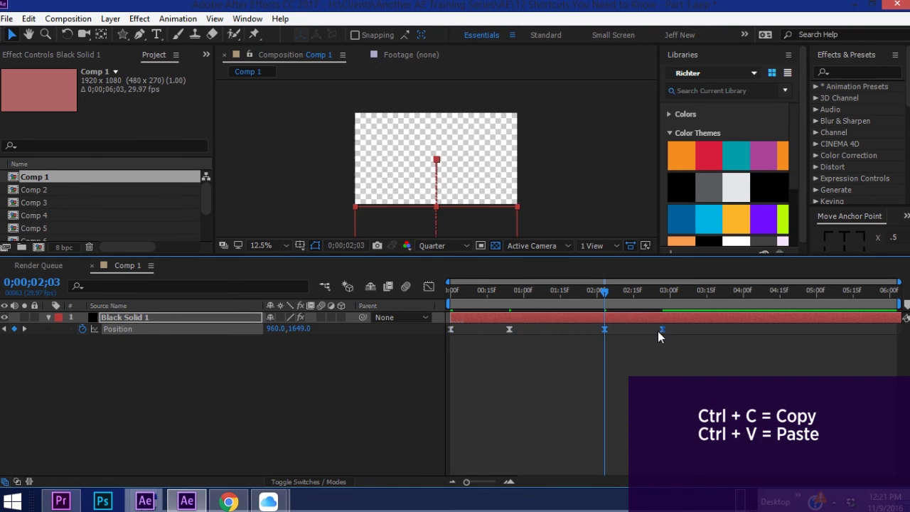
Time-reverse the pasted keyframes and preview the animation from the start
right_click(605, 330)
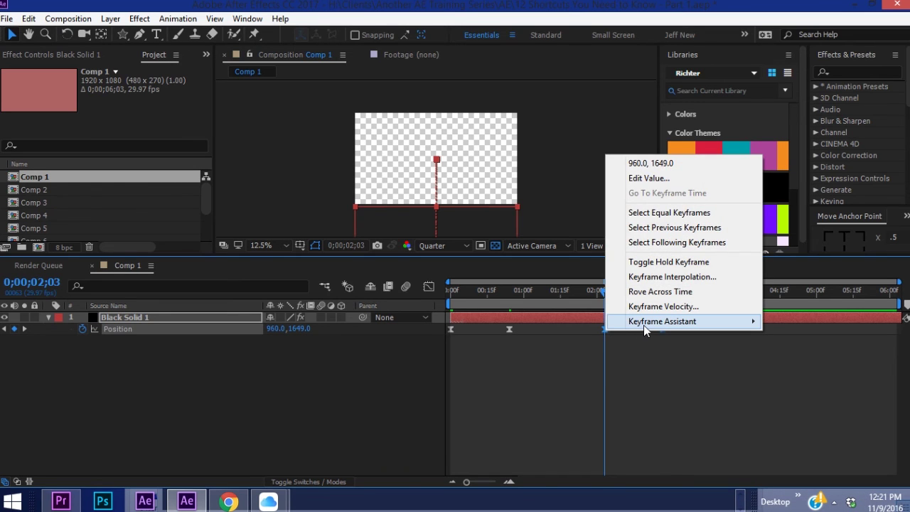
mouse_move(643, 325)
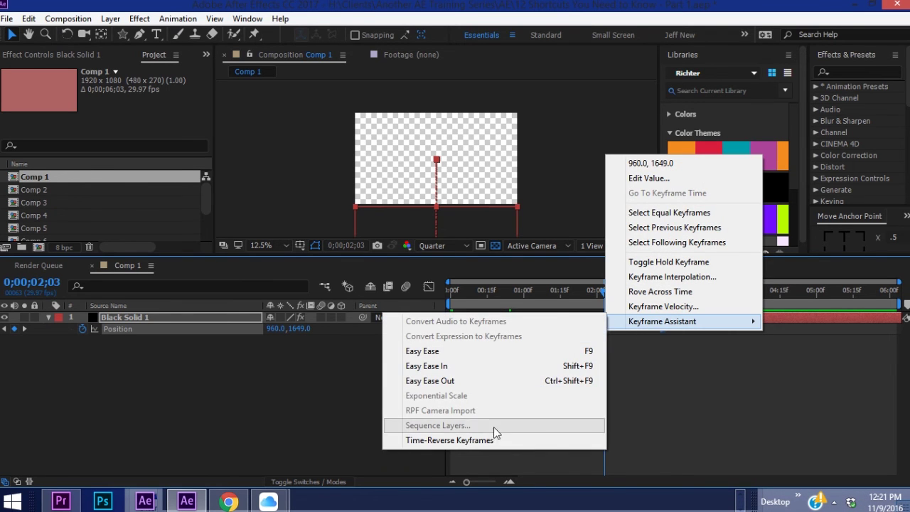
left_click(460, 440)
key("Home")
key("space")
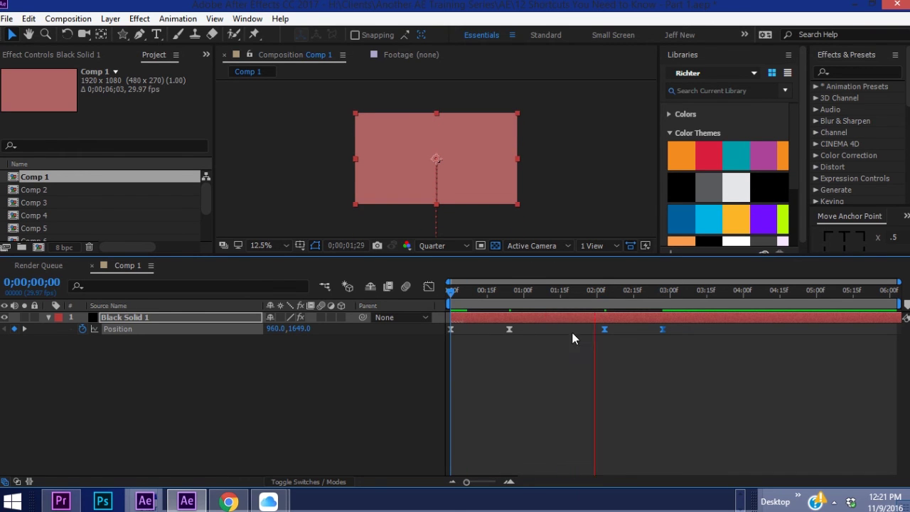
left_click(719, 292)
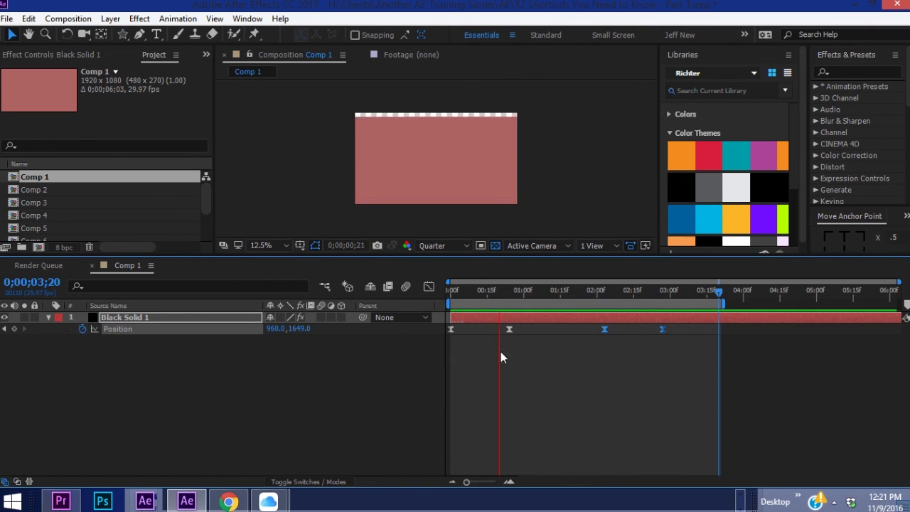
Widen the first keyframe's ease influence to about 45% in the speed graph, then delete the pasted keyframes
left_click(429, 287)
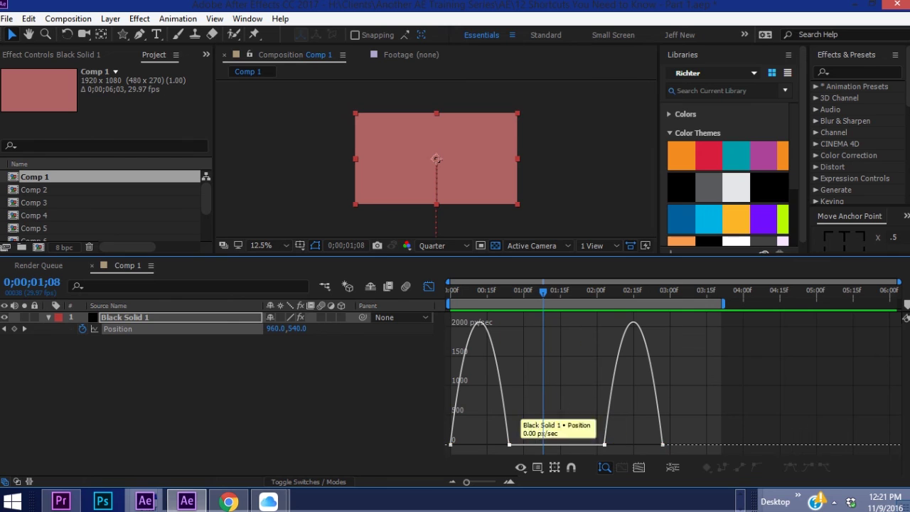
left_click_drag(504, 446, 479, 446)
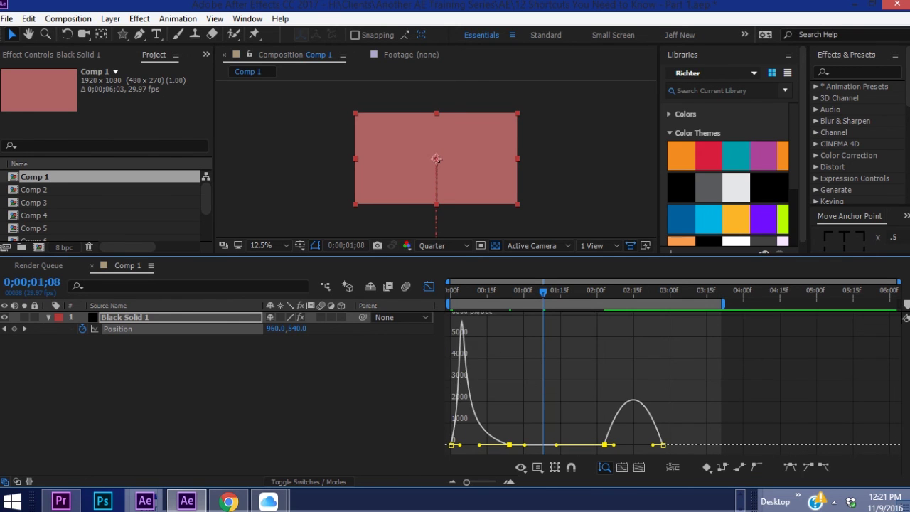
left_click(432, 291)
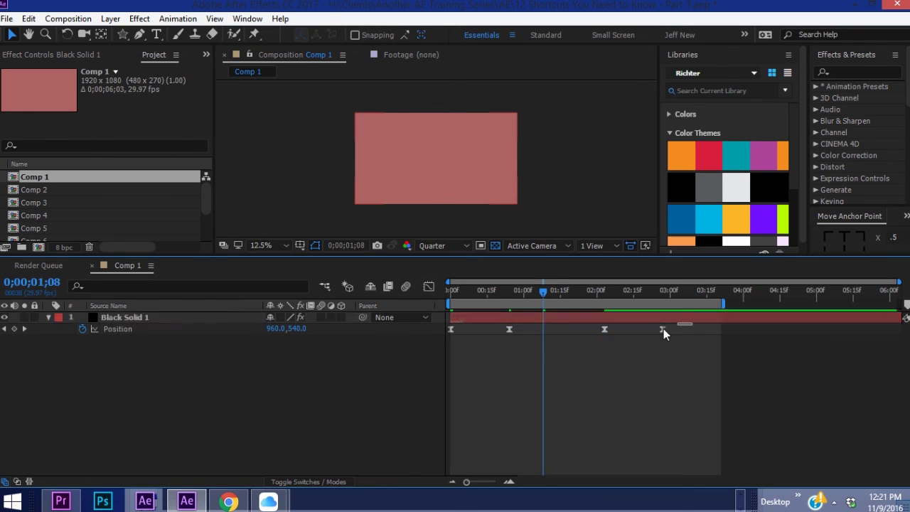
left_click_drag(663, 329, 444, 334)
key("Delete")
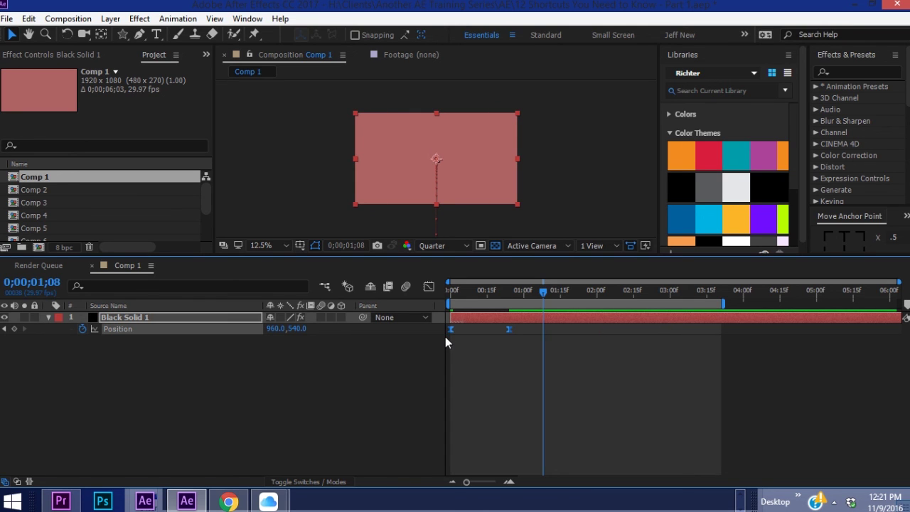
Paste the two Position keyframes at 0;00;01;24 and time-reverse them
left_click_drag(507, 337, 494, 323)
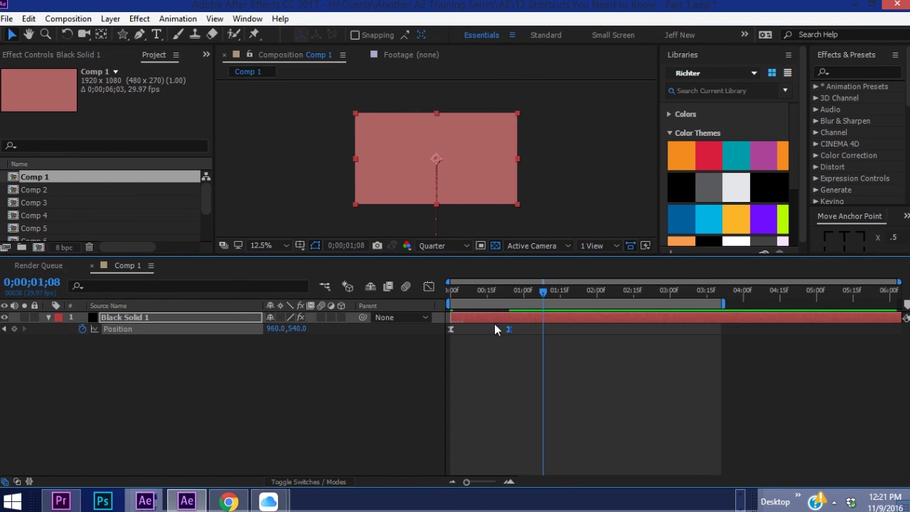
left_click(429, 286)
key("shift+F3")
left_click_drag(535, 324, 436, 333)
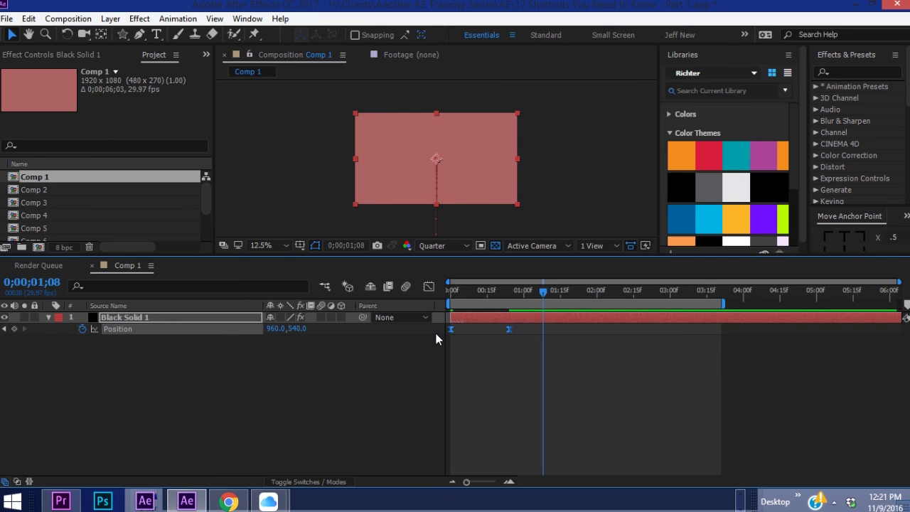
left_click(582, 294)
key("ctrl+v")
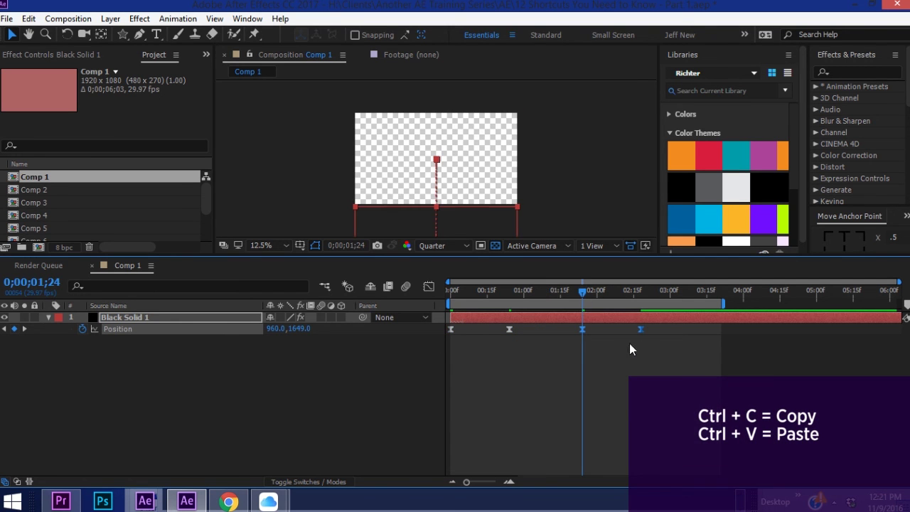
right_click(583, 329)
mouse_move(629, 320)
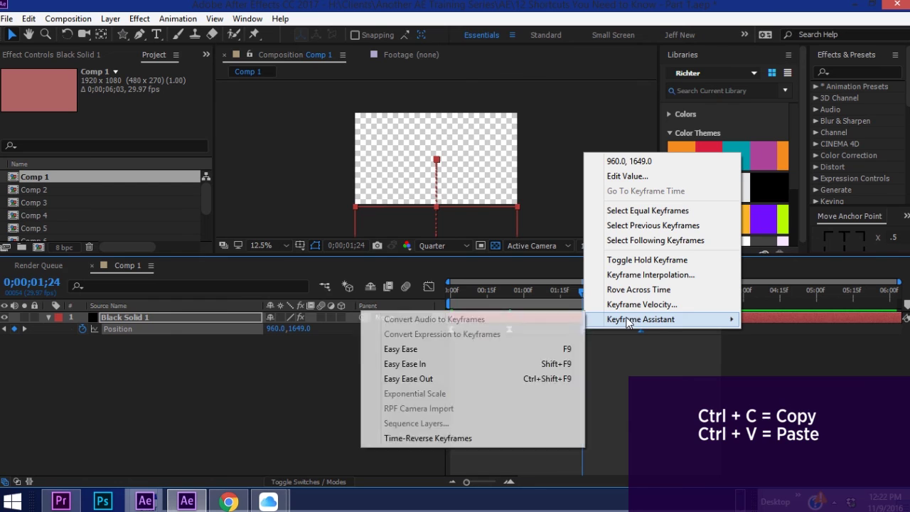
left_click(456, 438)
Check the result in the speed graph and preview the animation
left_click(429, 286)
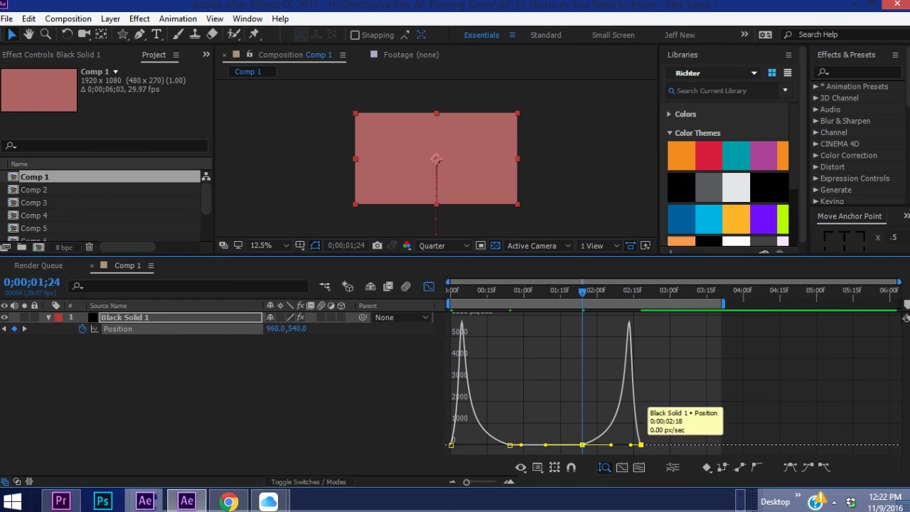
left_click(429, 287)
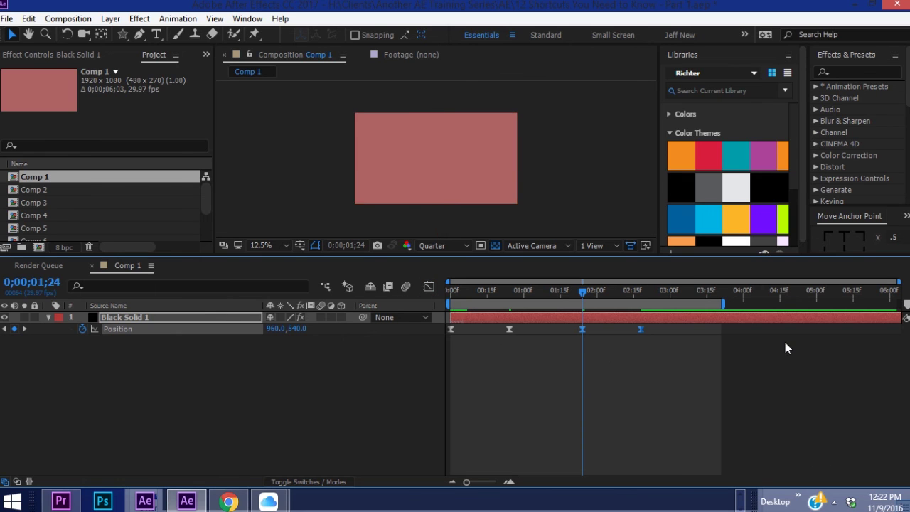
key("space")
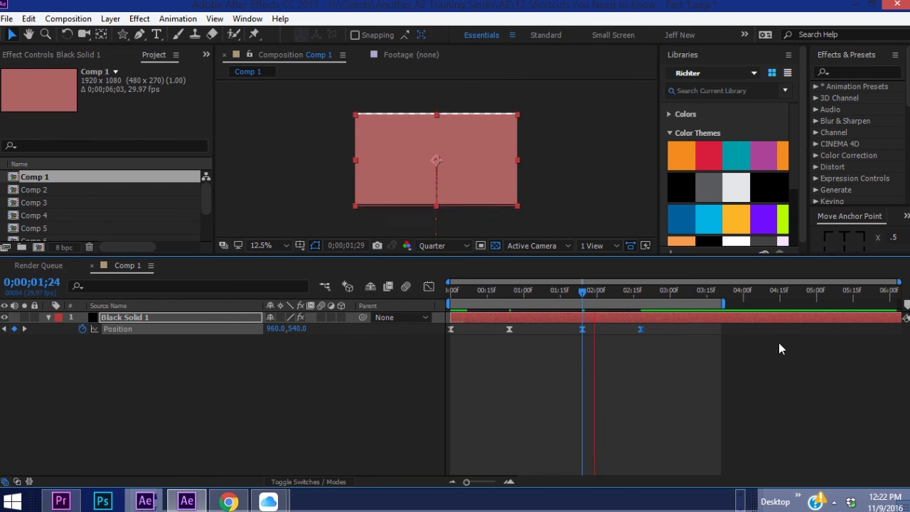